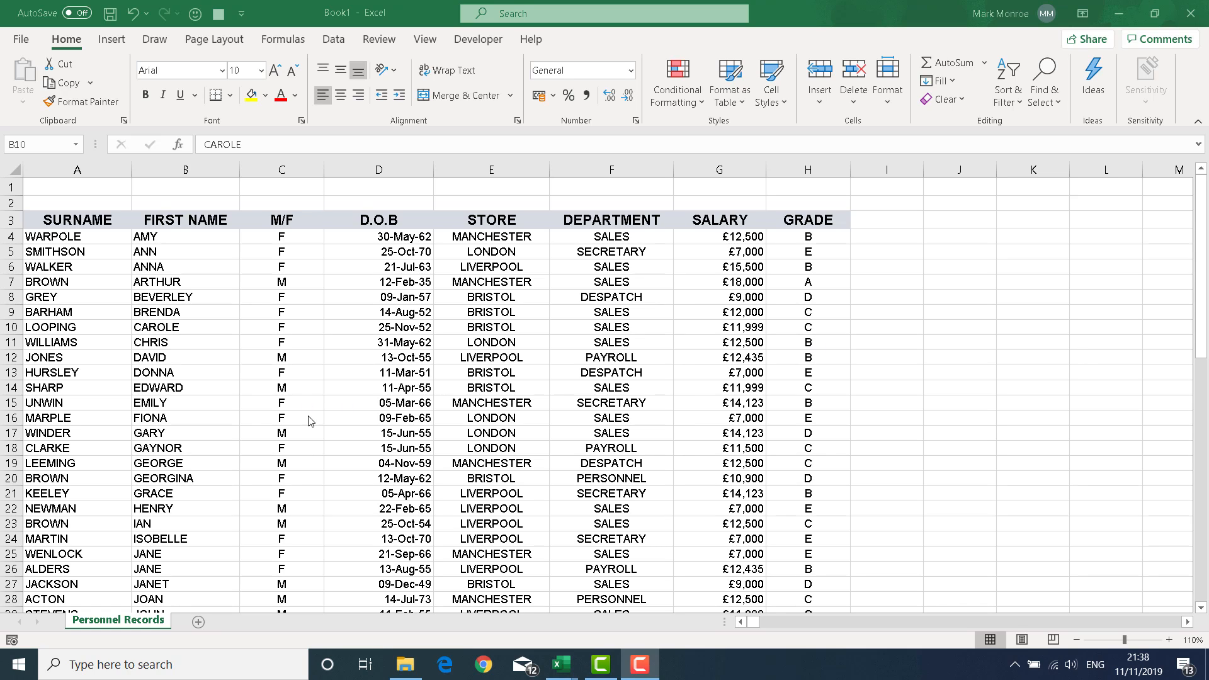
Step: Select a D.O.B cell, then the LIVERPOOL store cell E12
left_click(398, 283)
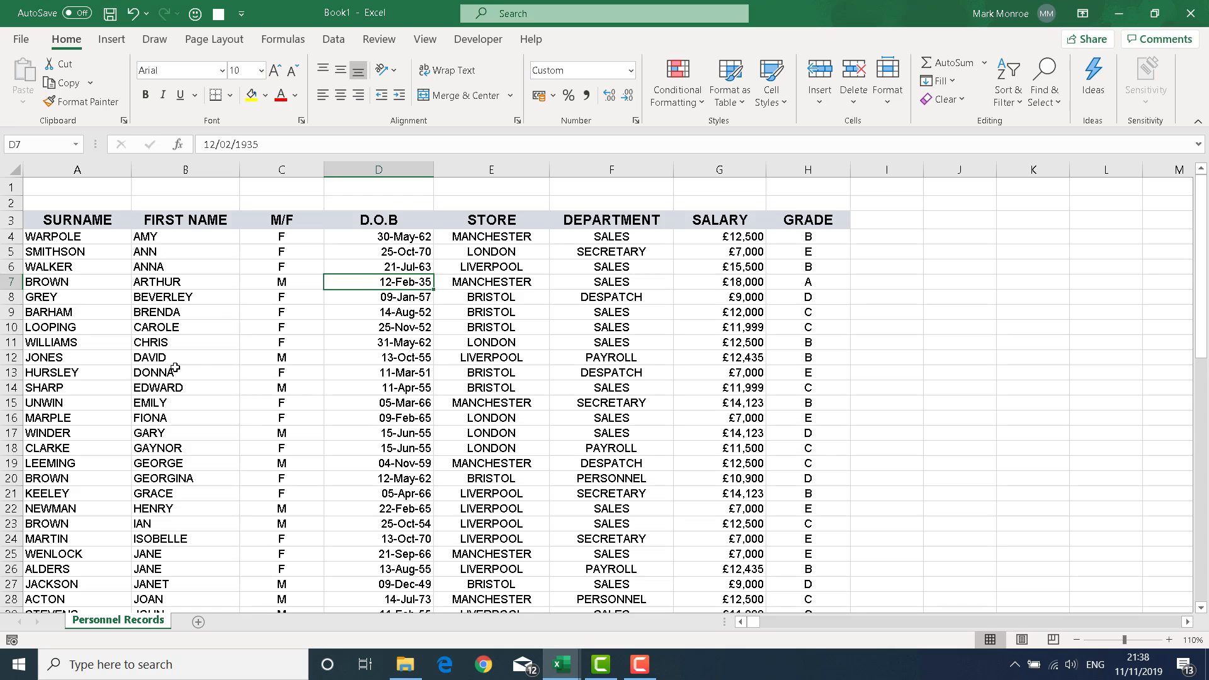
scroll(317, 395, "down", 7)
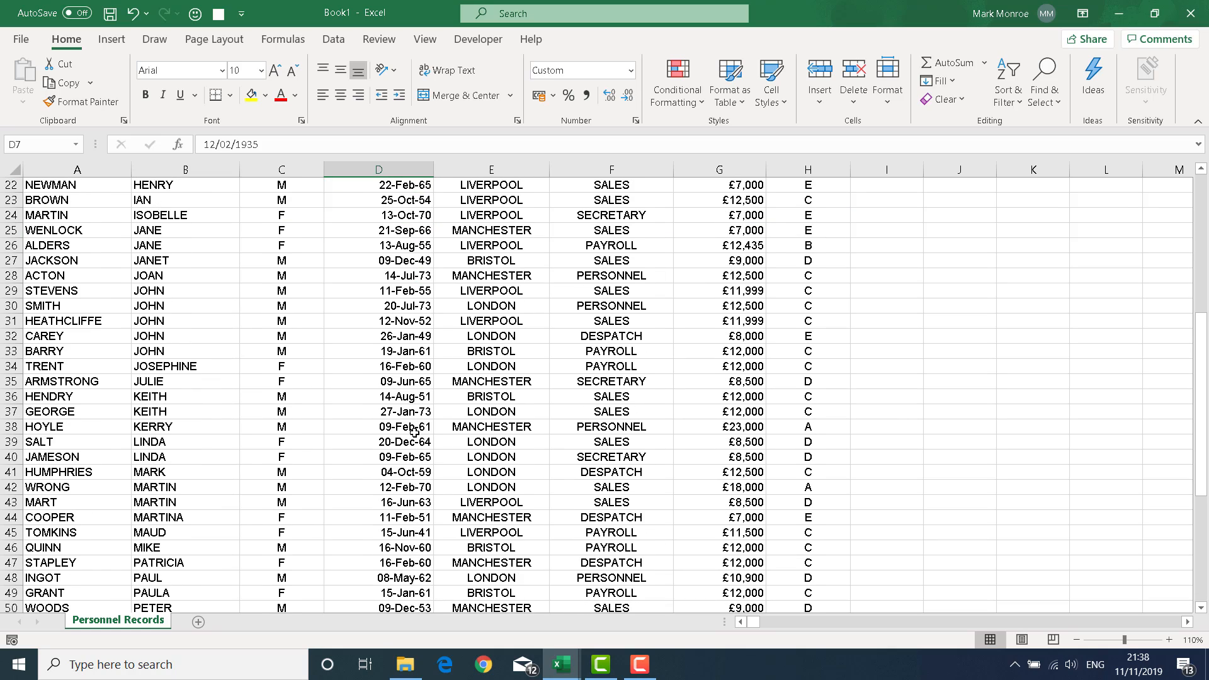
scroll(412, 431, "up", 7)
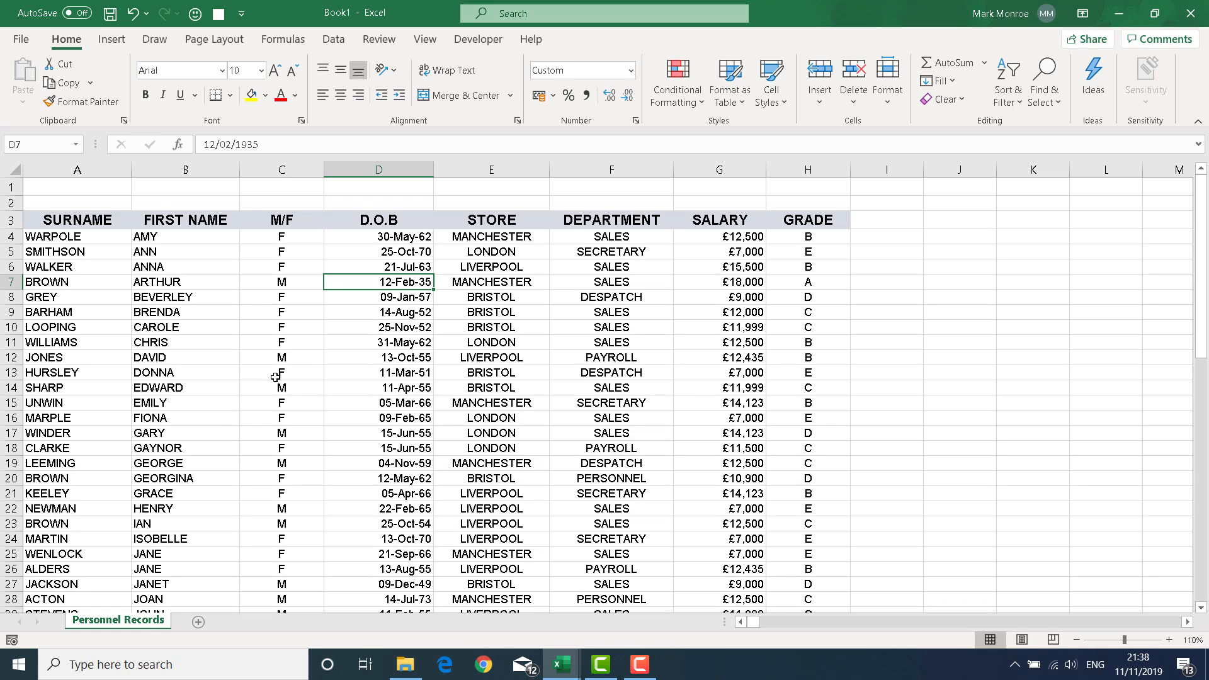
left_click(502, 360)
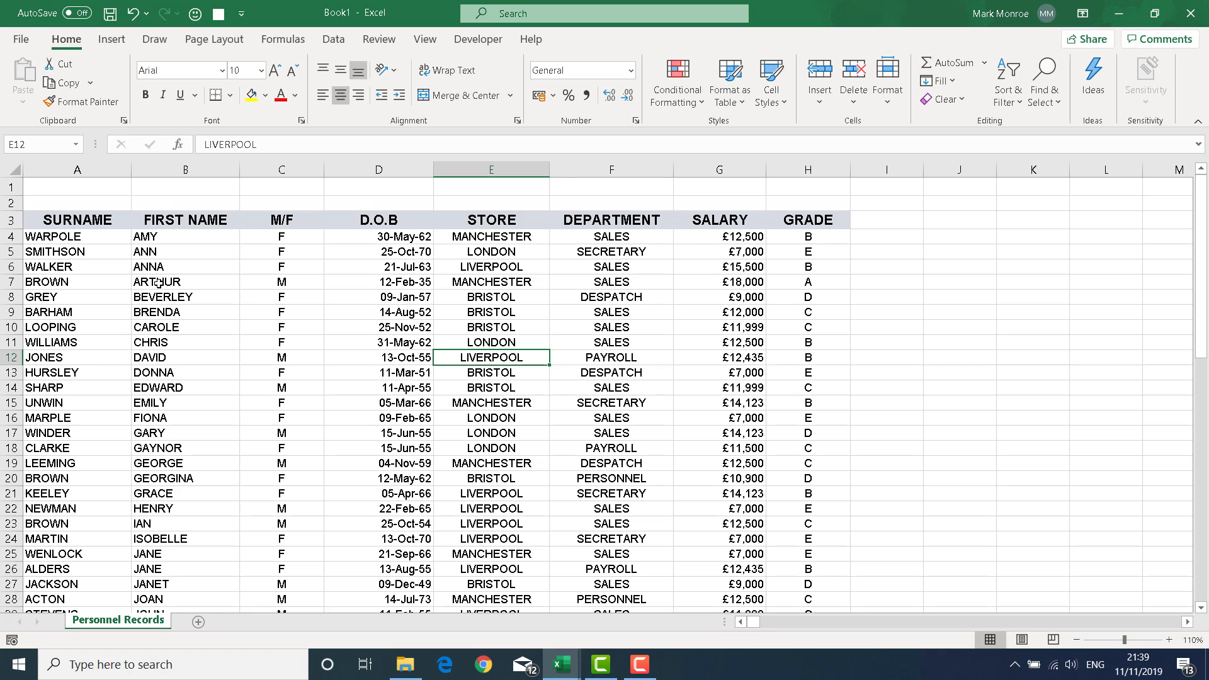
Step: Start recording a macro named FilterDaily, stored in This Workbook
left_click(426, 42)
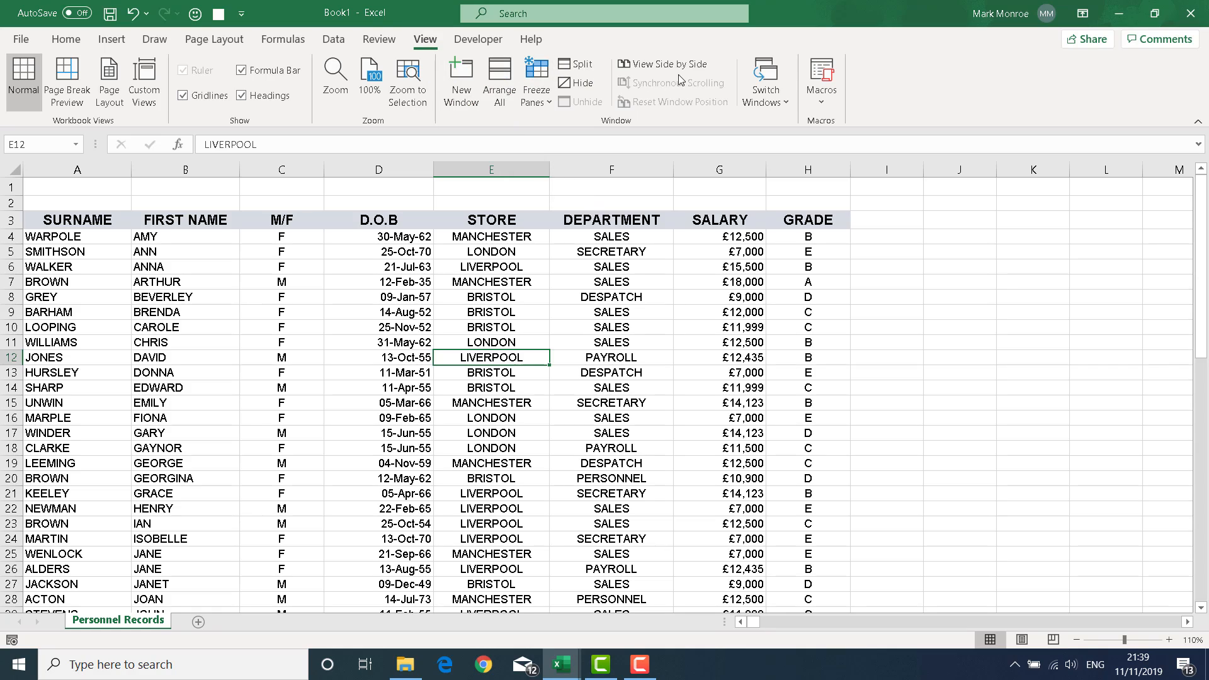
left_click(822, 97)
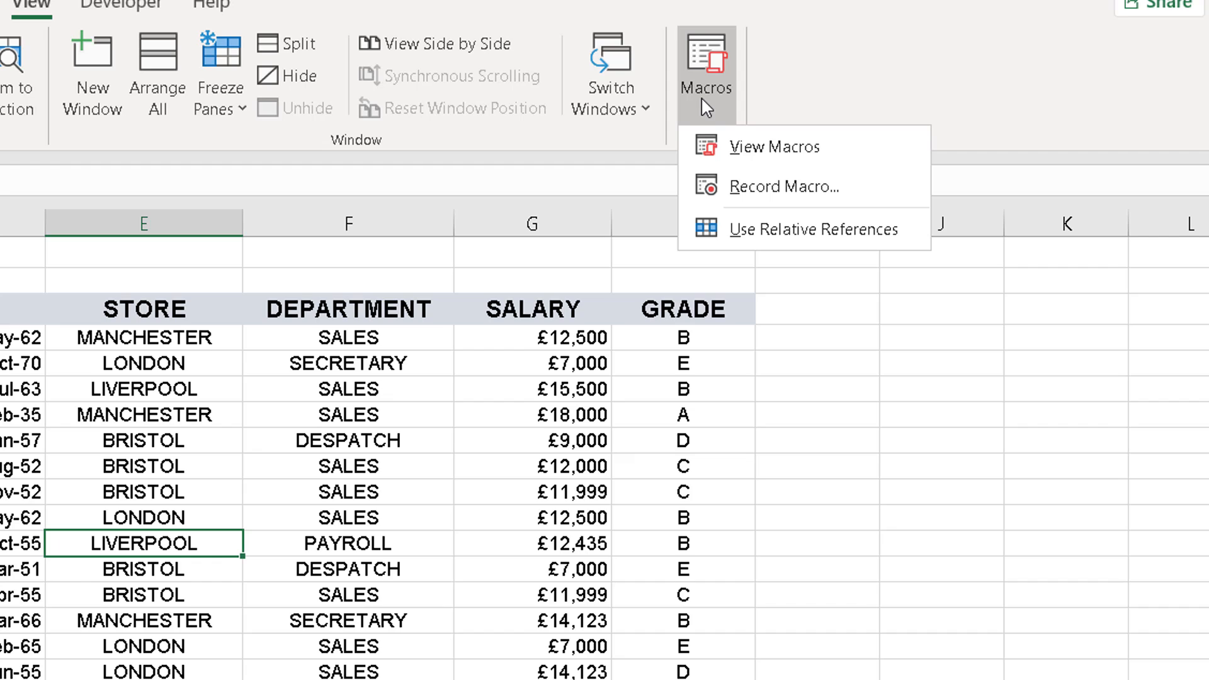
left_click(825, 189)
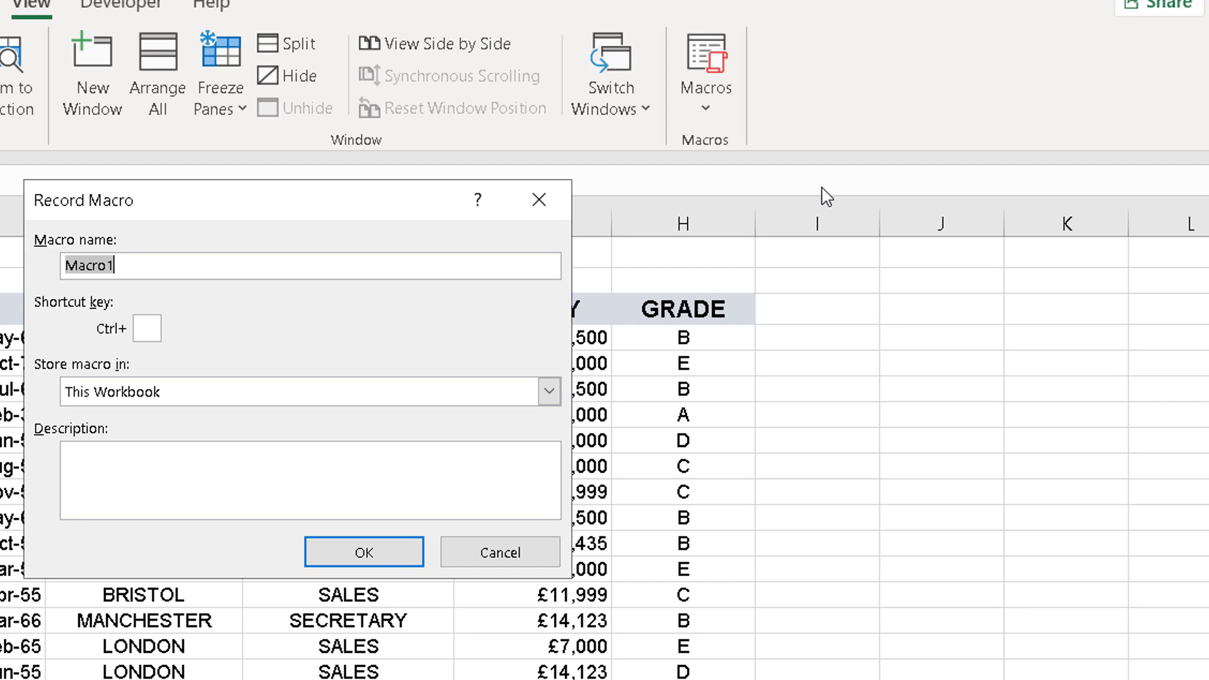
type("F")
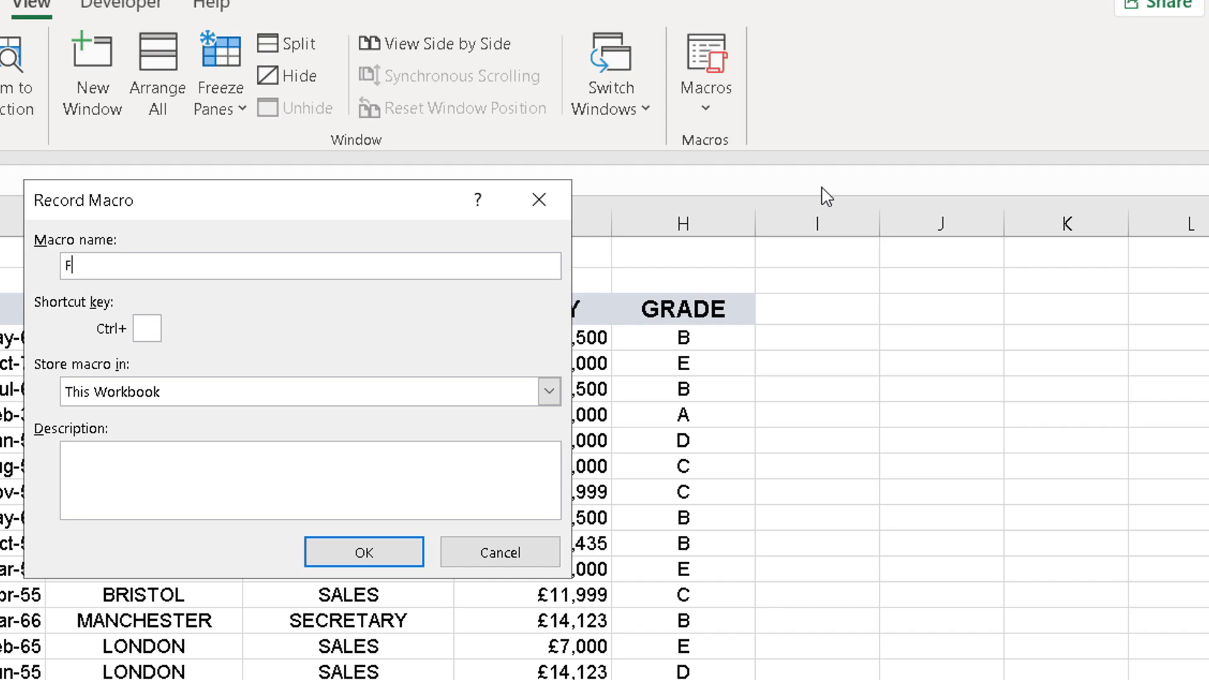
type("ilterDaily")
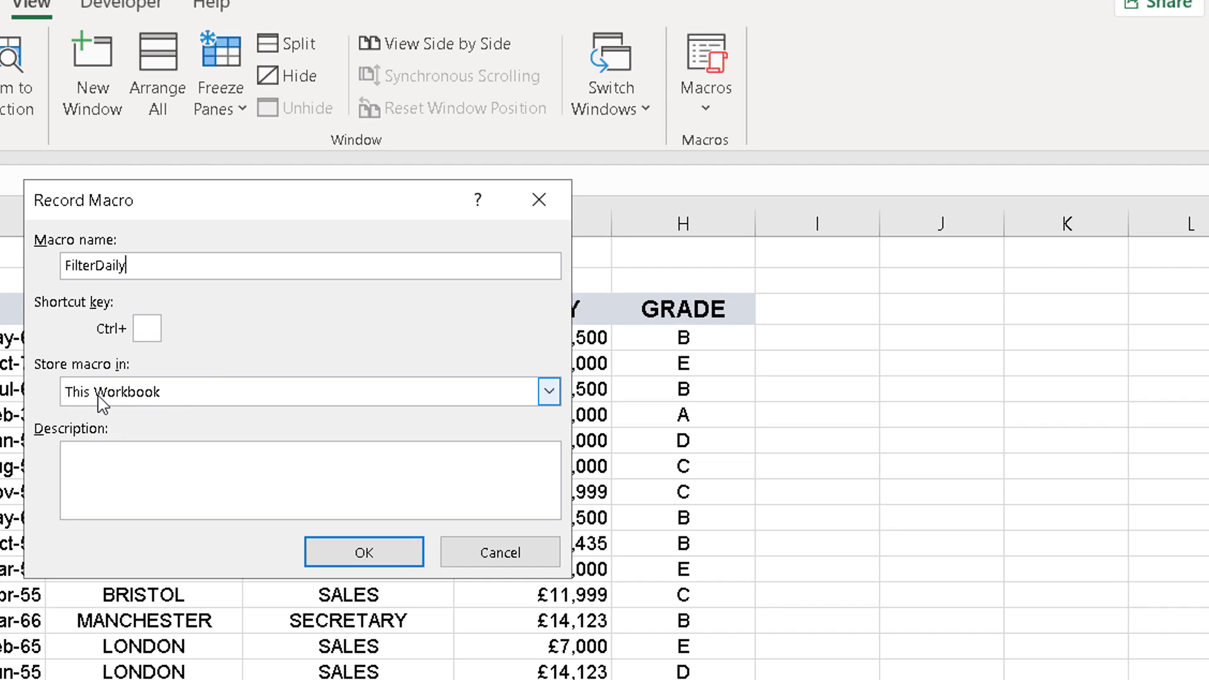
left_click(378, 563)
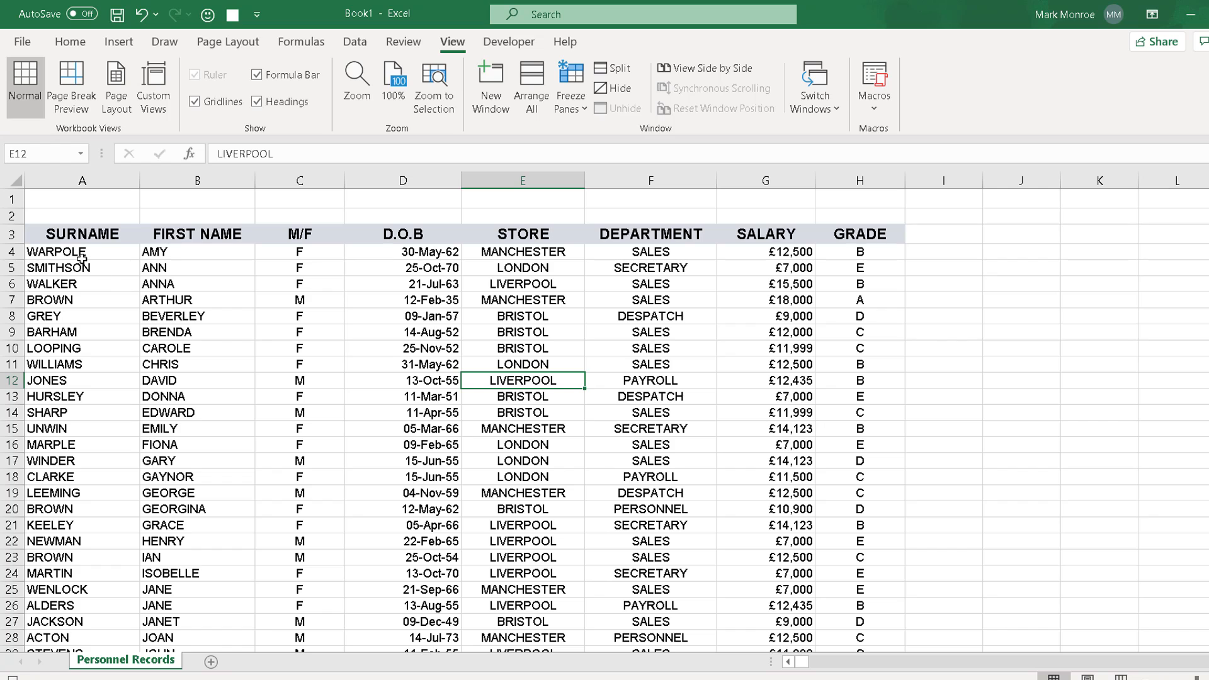
Step: Select SURNAME header A3 and switch on Filter for the row 3 headers
left_click(55, 237)
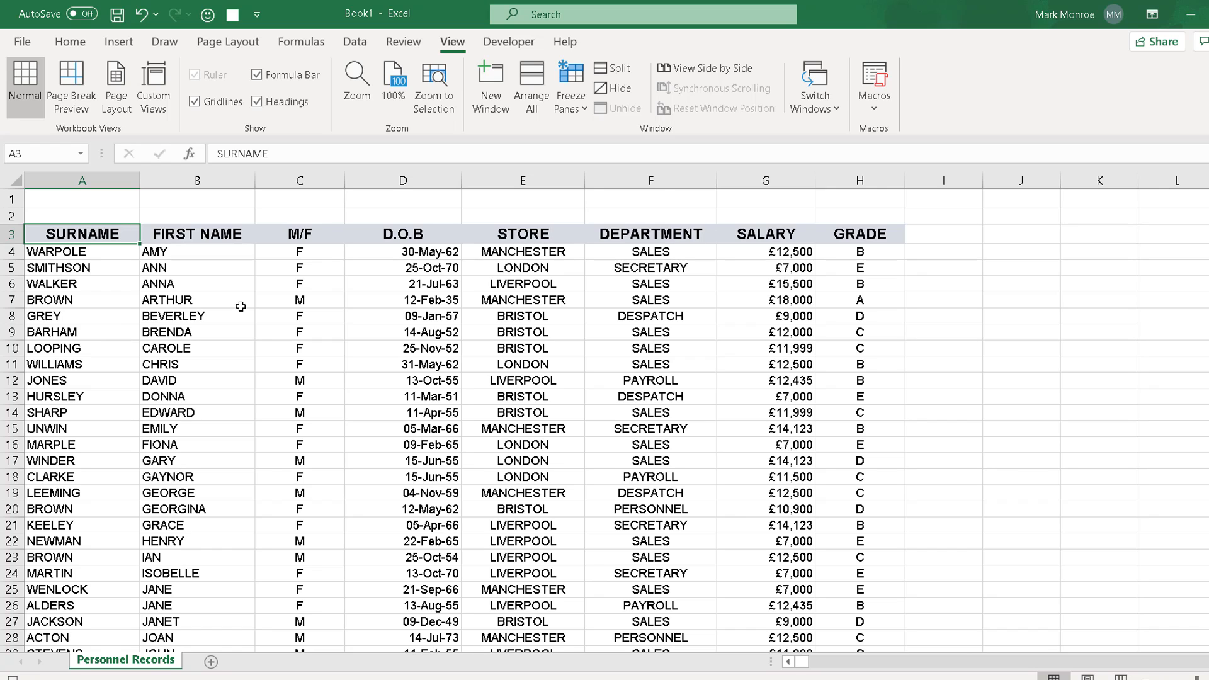
left_click(355, 42)
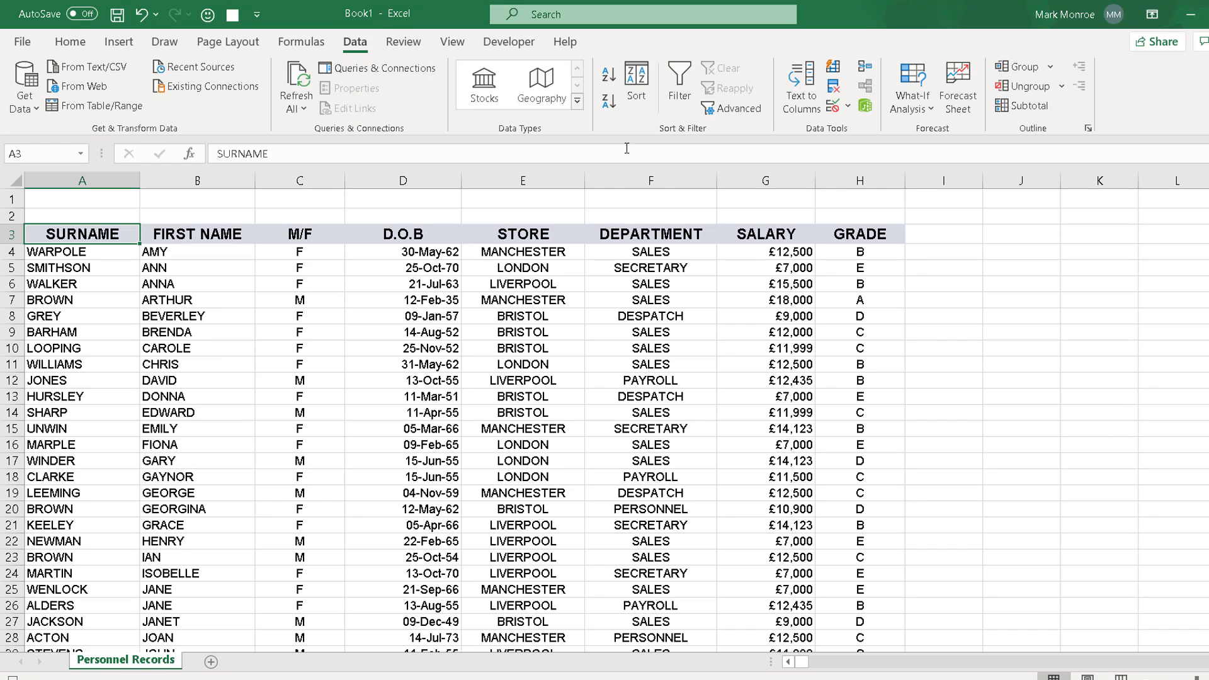
left_click(688, 77)
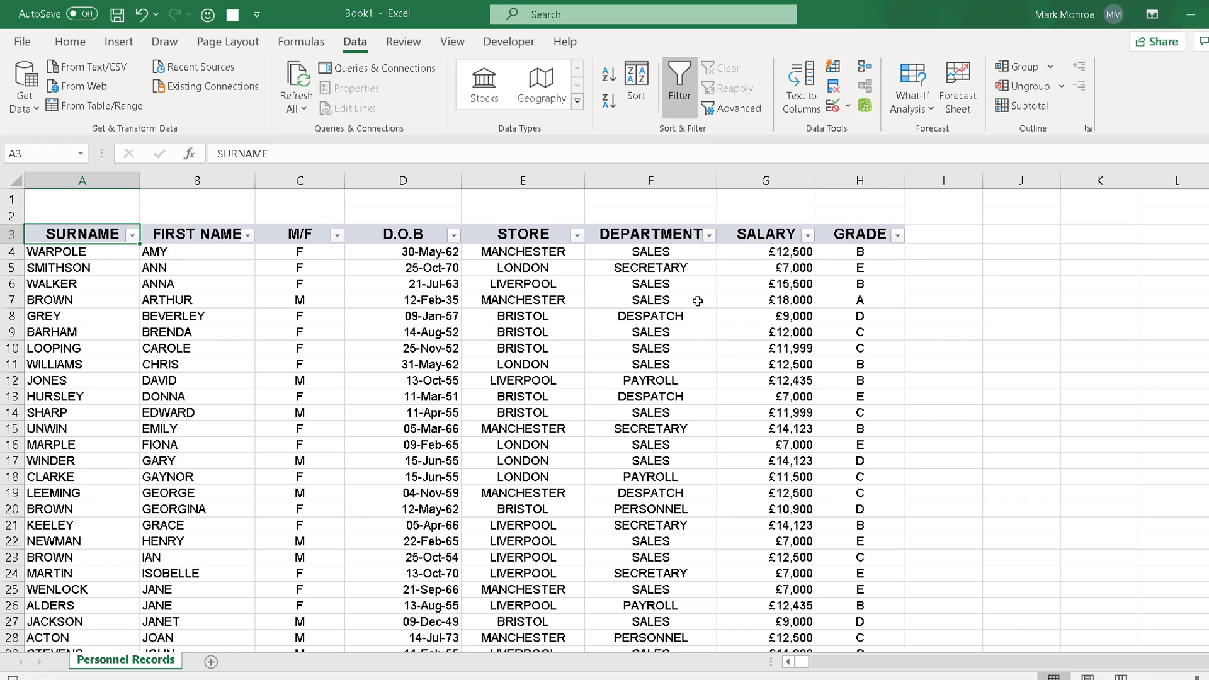
Step: Filter the DEPARTMENT column to show only PAYROLL and SALES
left_click(710, 236)
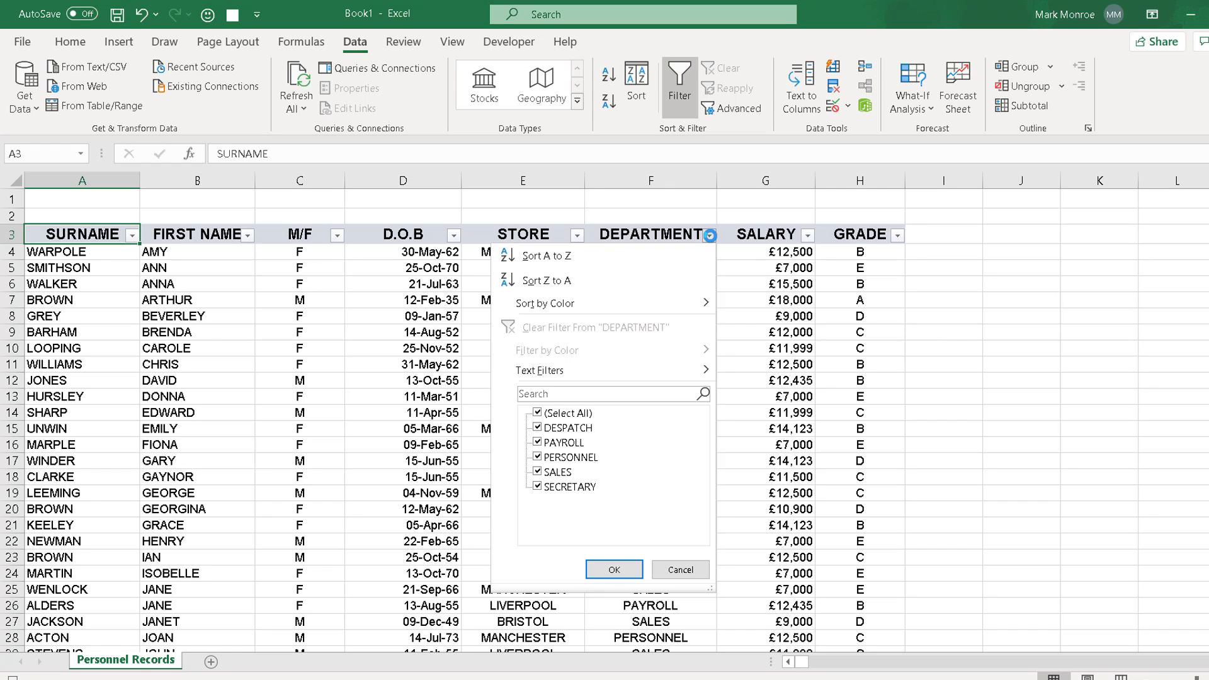
left_click(538, 413)
left_click(538, 443)
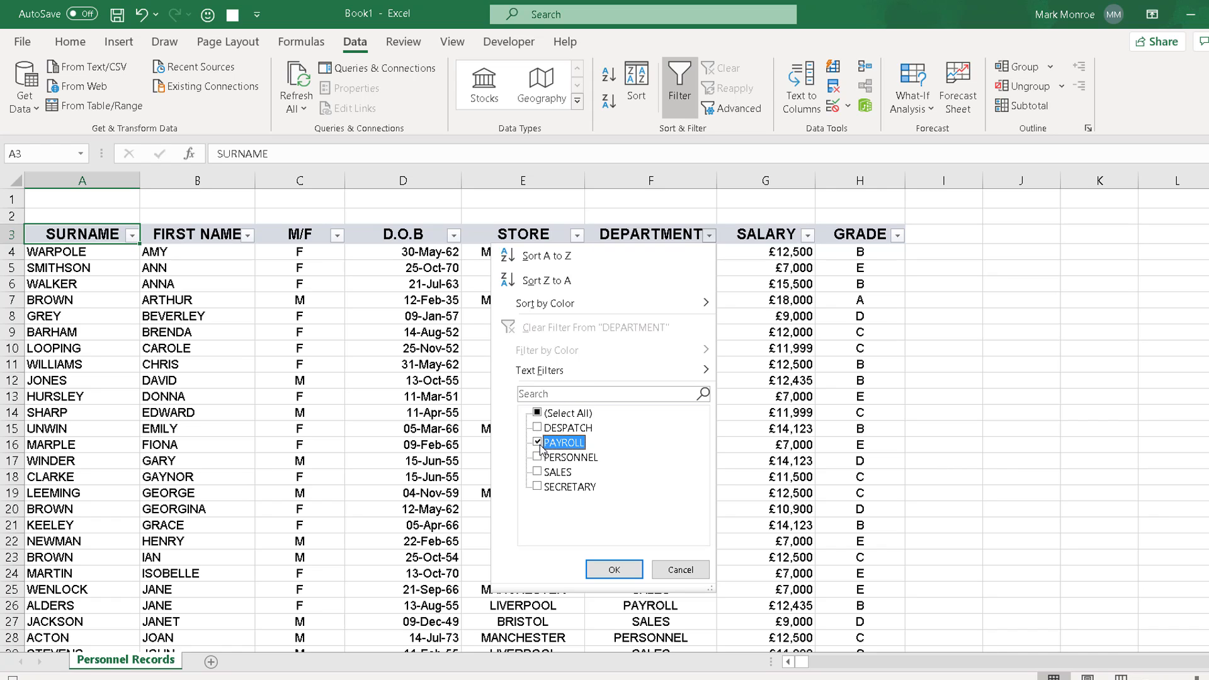
left_click(537, 472)
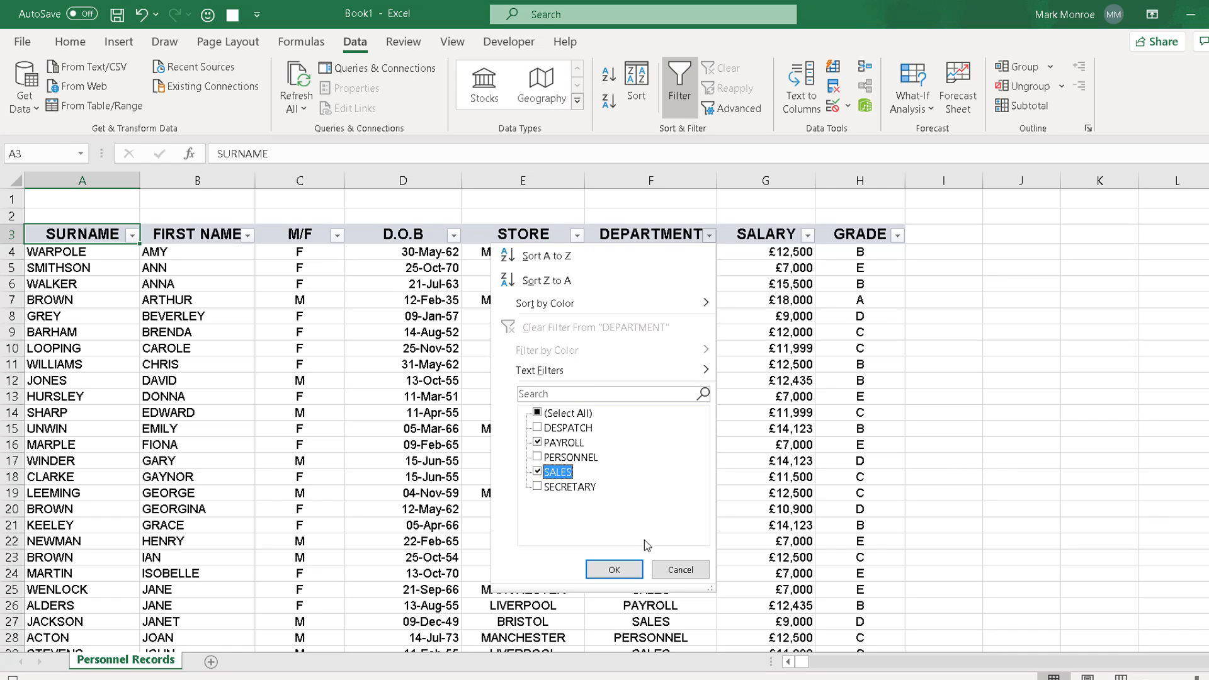
left_click(614, 569)
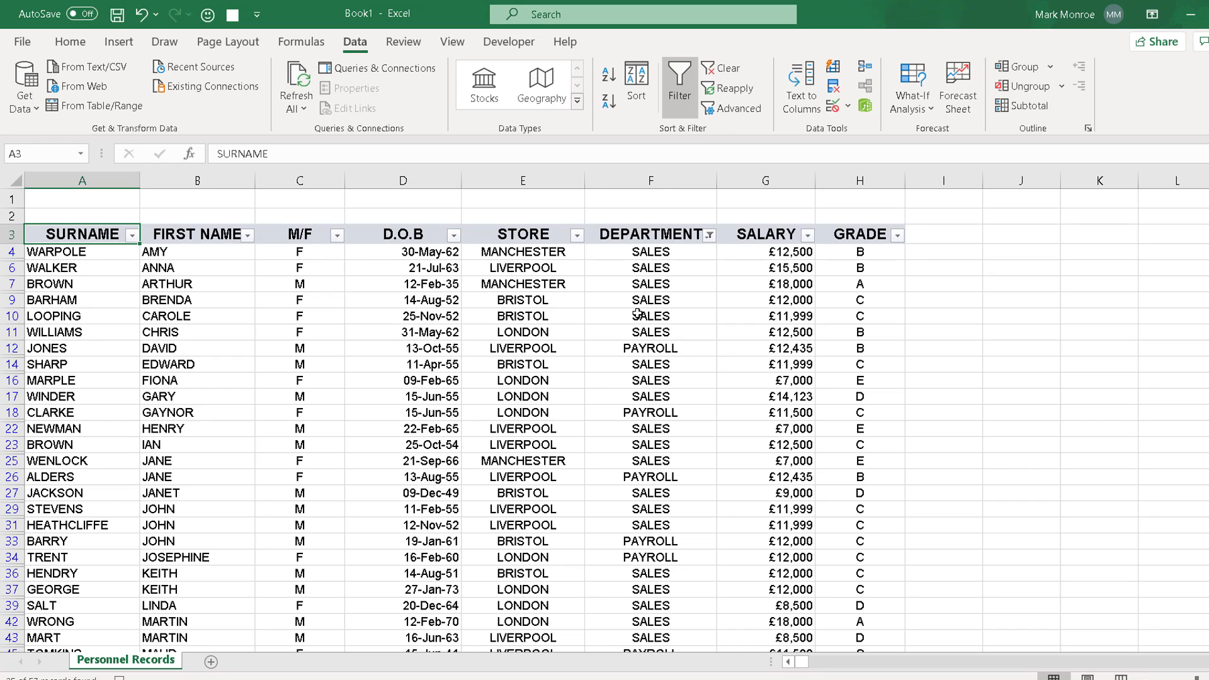
Step: Filter the STORE column to show only LONDON
left_click(577, 236)
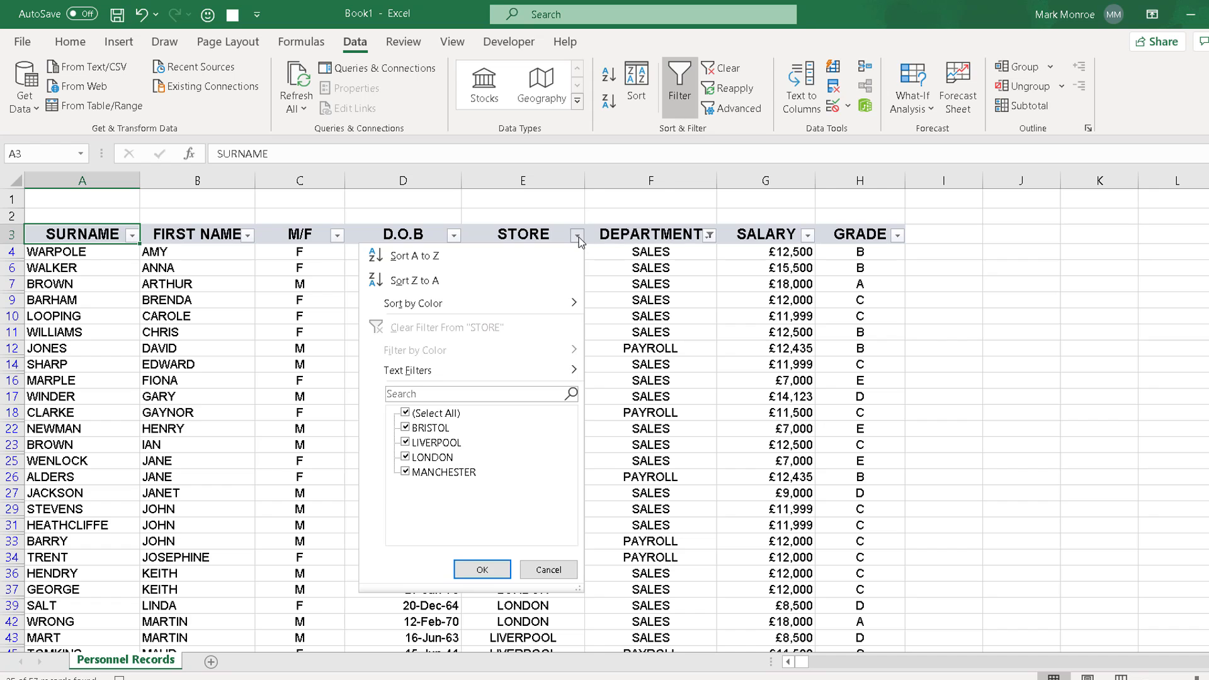
left_click(407, 414)
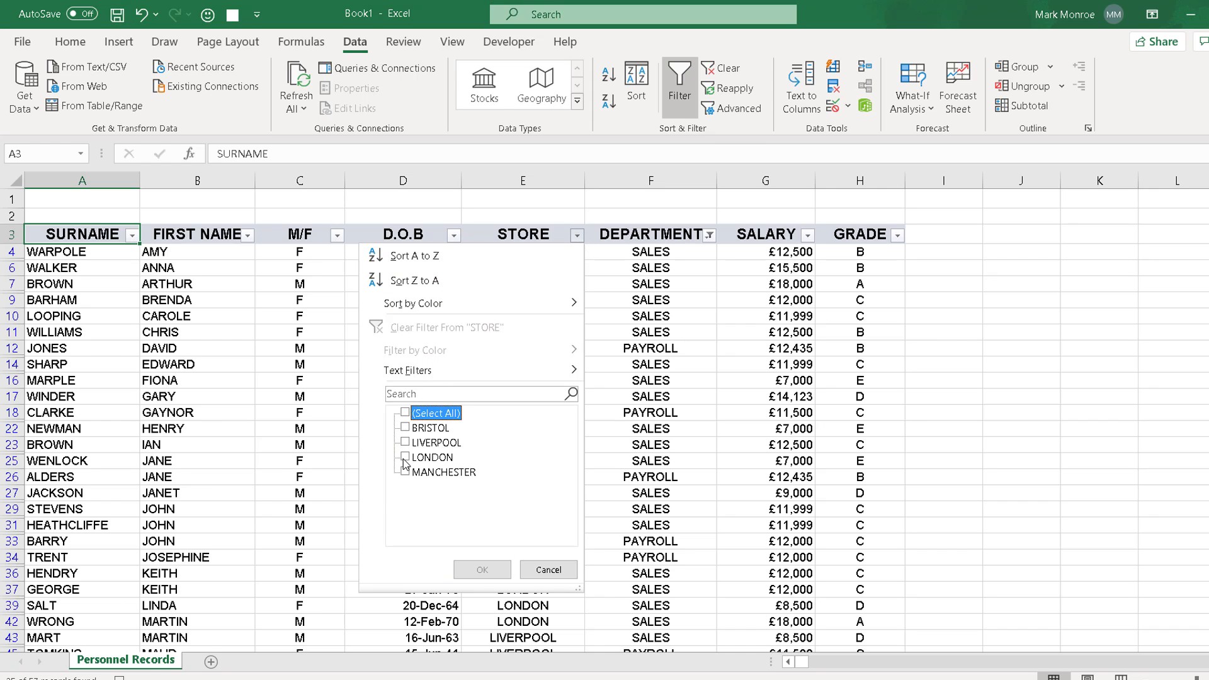
left_click(406, 457)
left_click(483, 569)
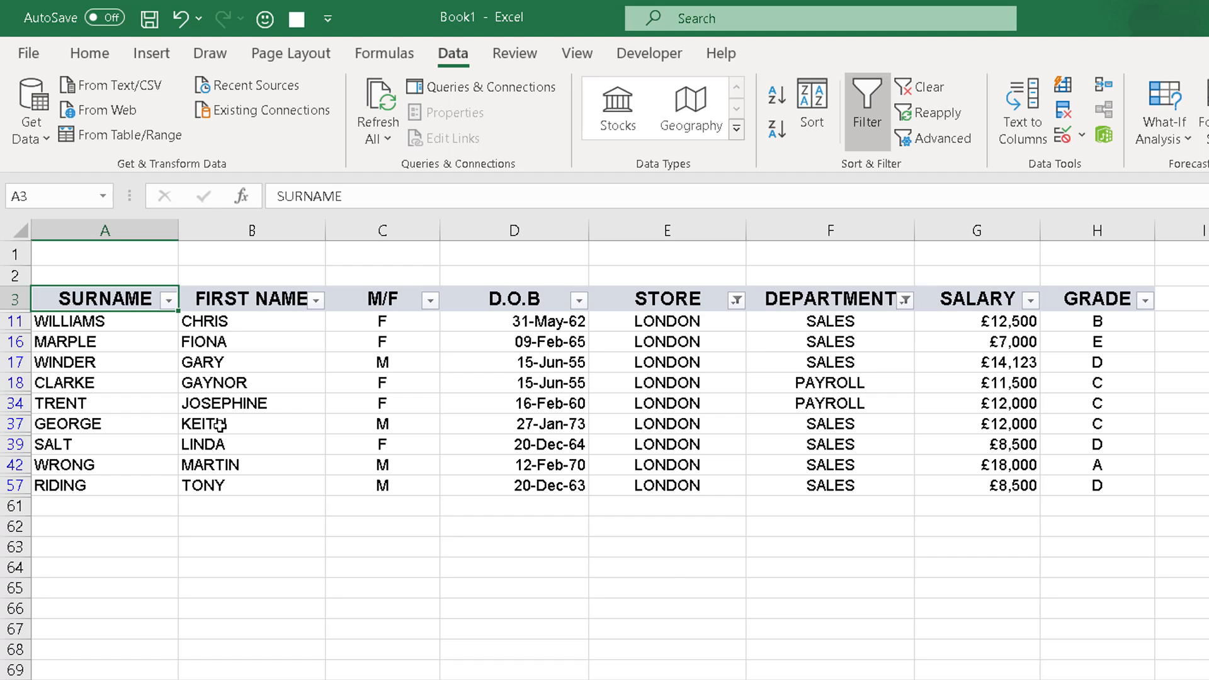
Step: Copy the whole filtered table and paste it into a new Sheet2 at A5
key("ctrl+a")
key("ctrl+a")
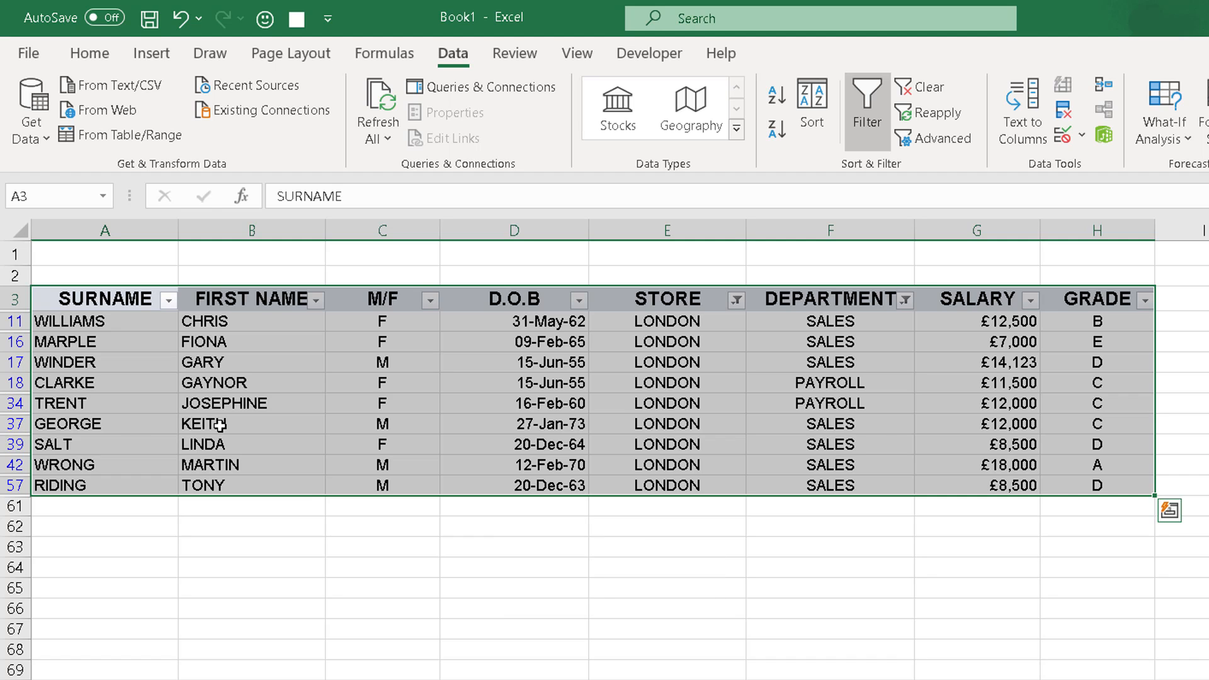
key("ctrl+c")
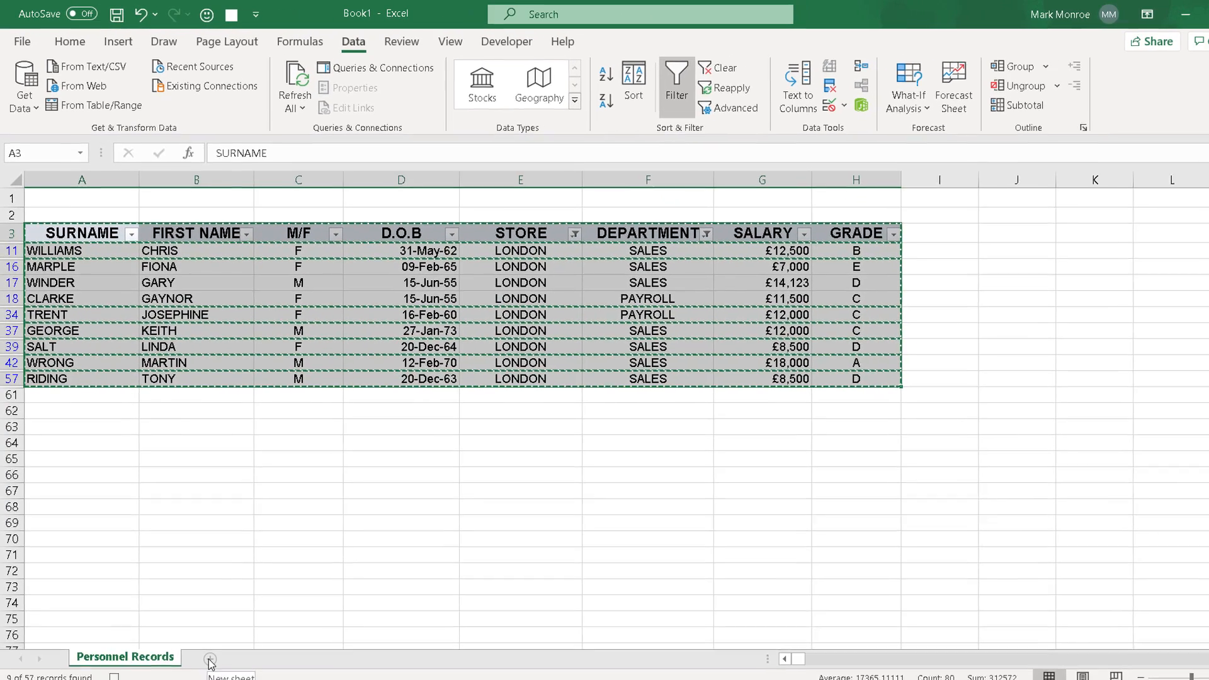
left_click(210, 659)
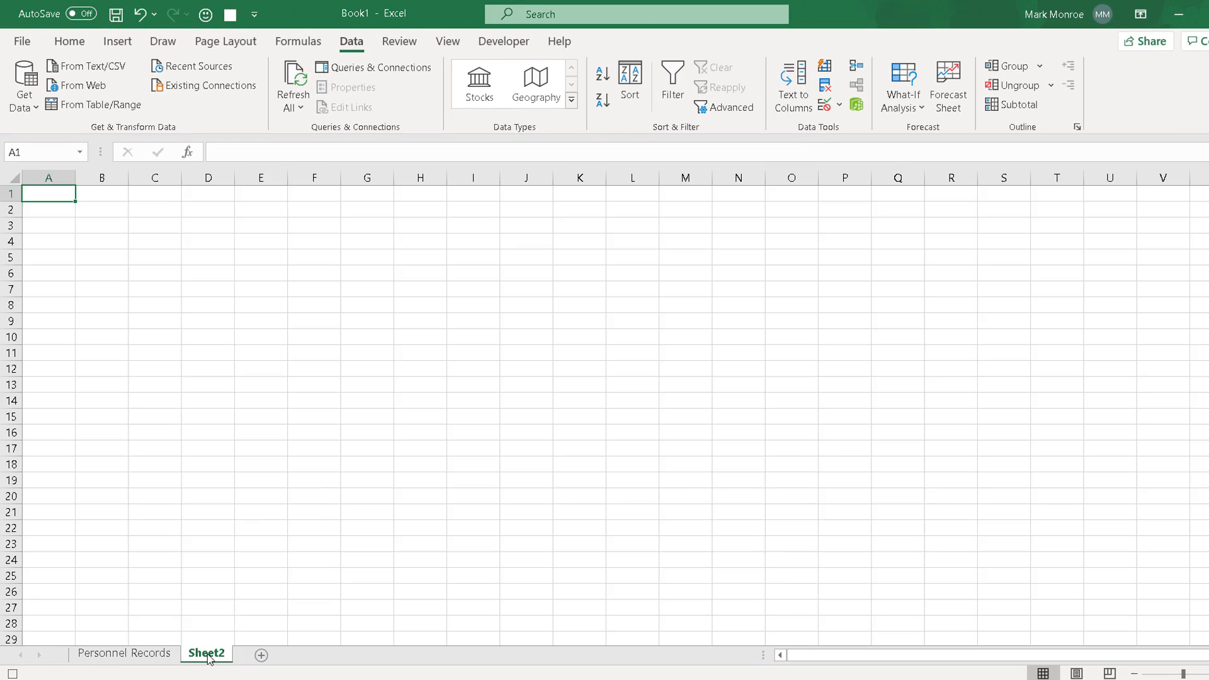
left_click(55, 254)
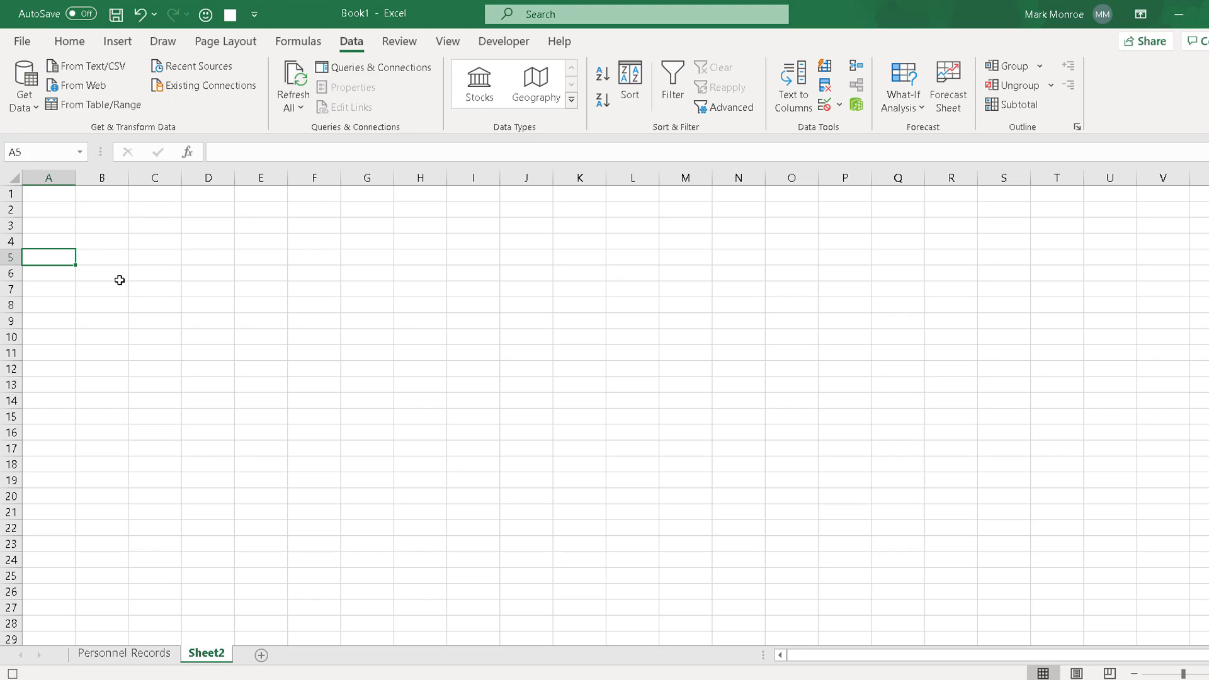
key("ctrl+v")
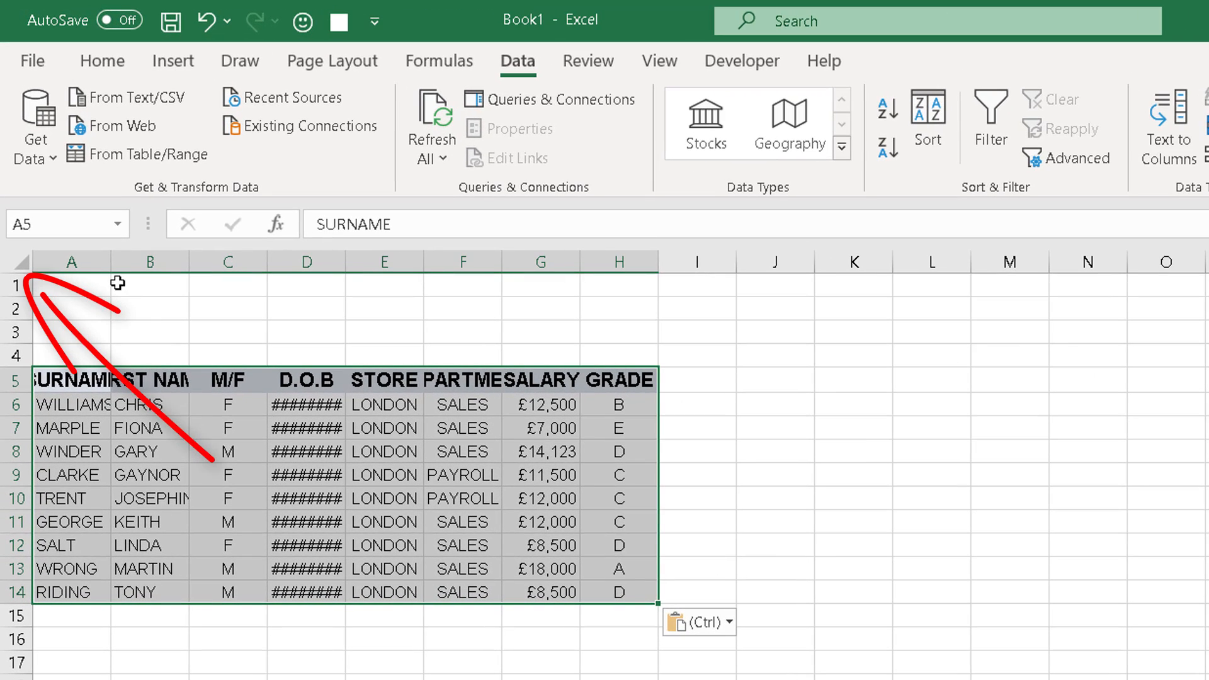
Step: Auto-fit all column widths and enter 'Sales and Payroll Report' in A1
left_click(14, 260)
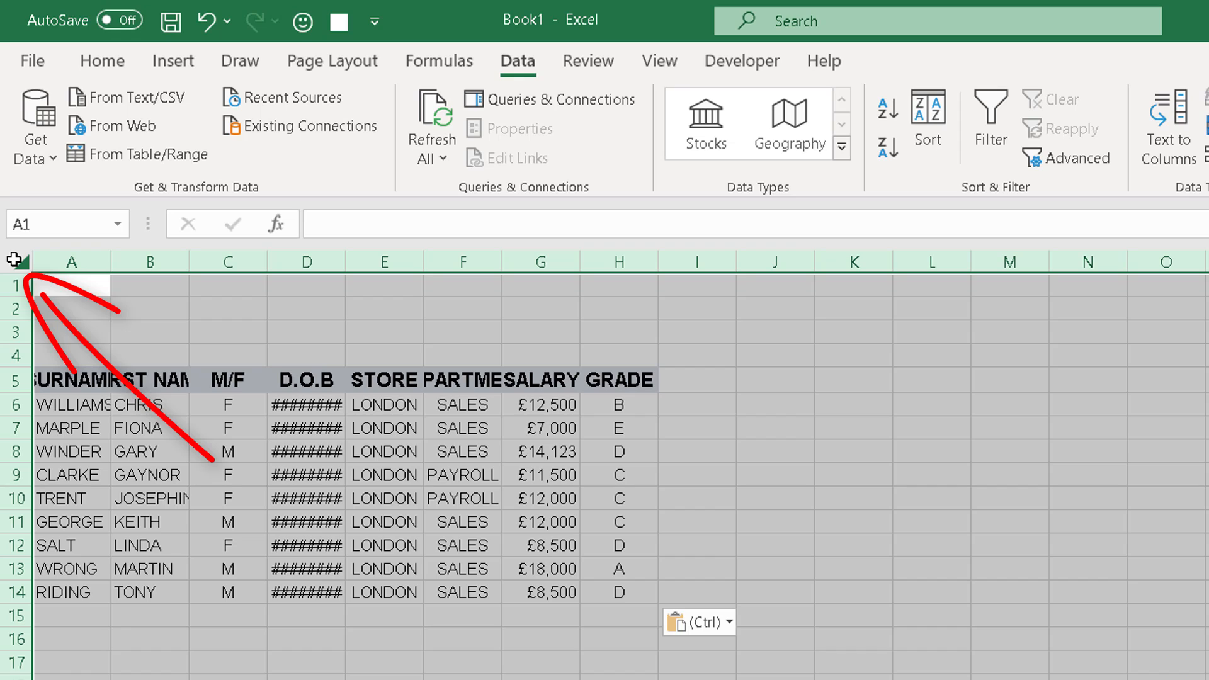
double_click(109, 261)
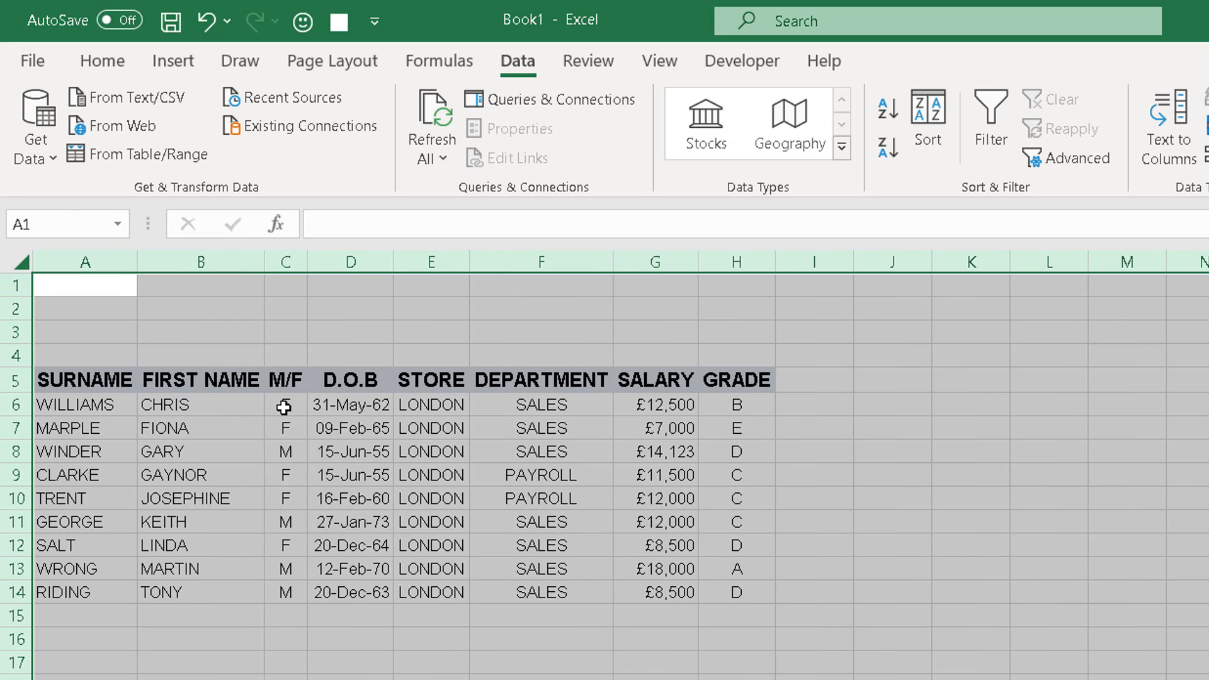
left_click(108, 288)
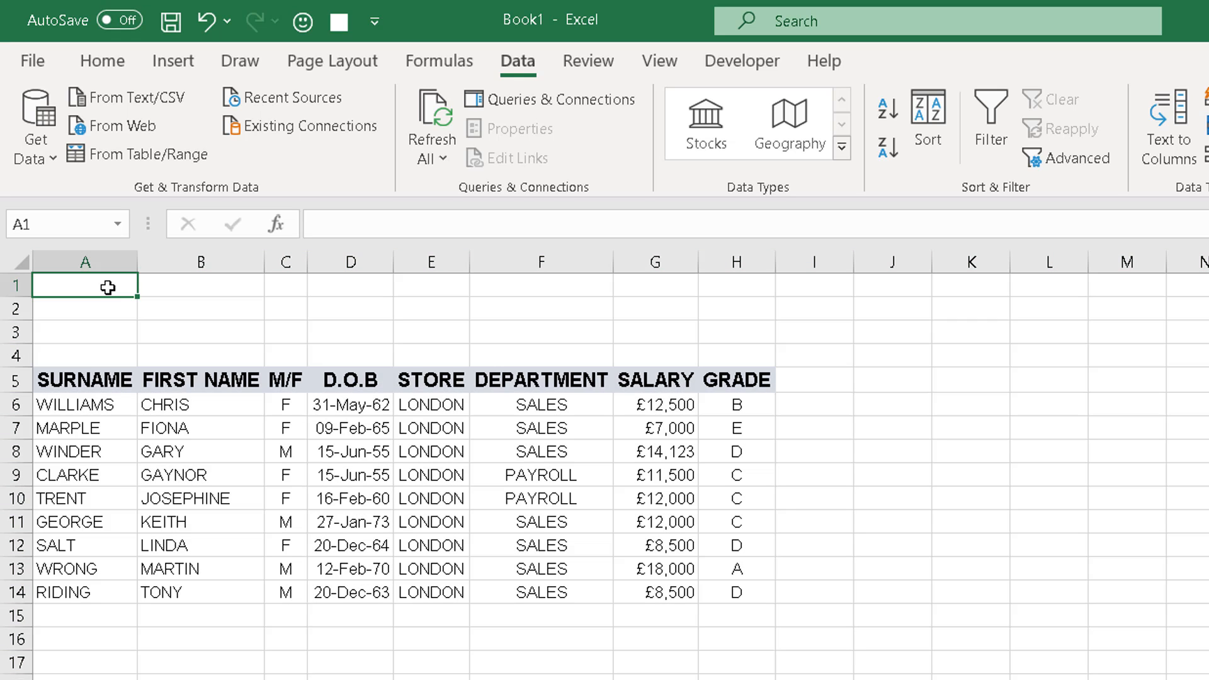
type("Sales")
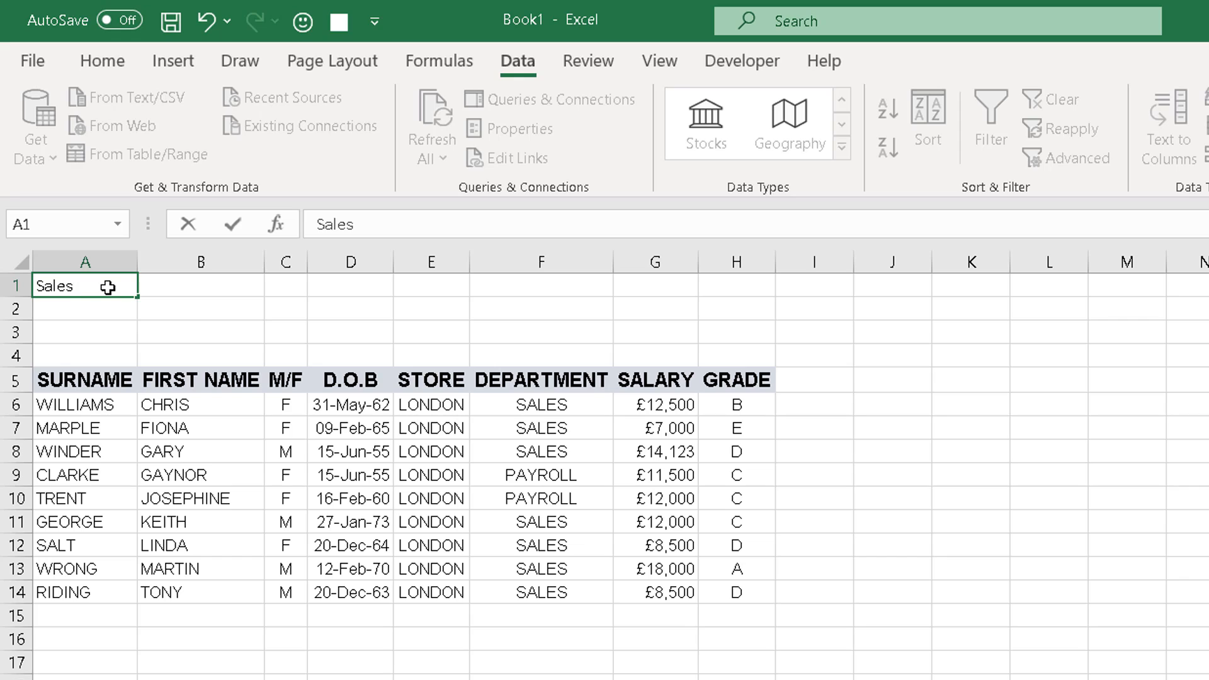
type(" and Payroll Repor")
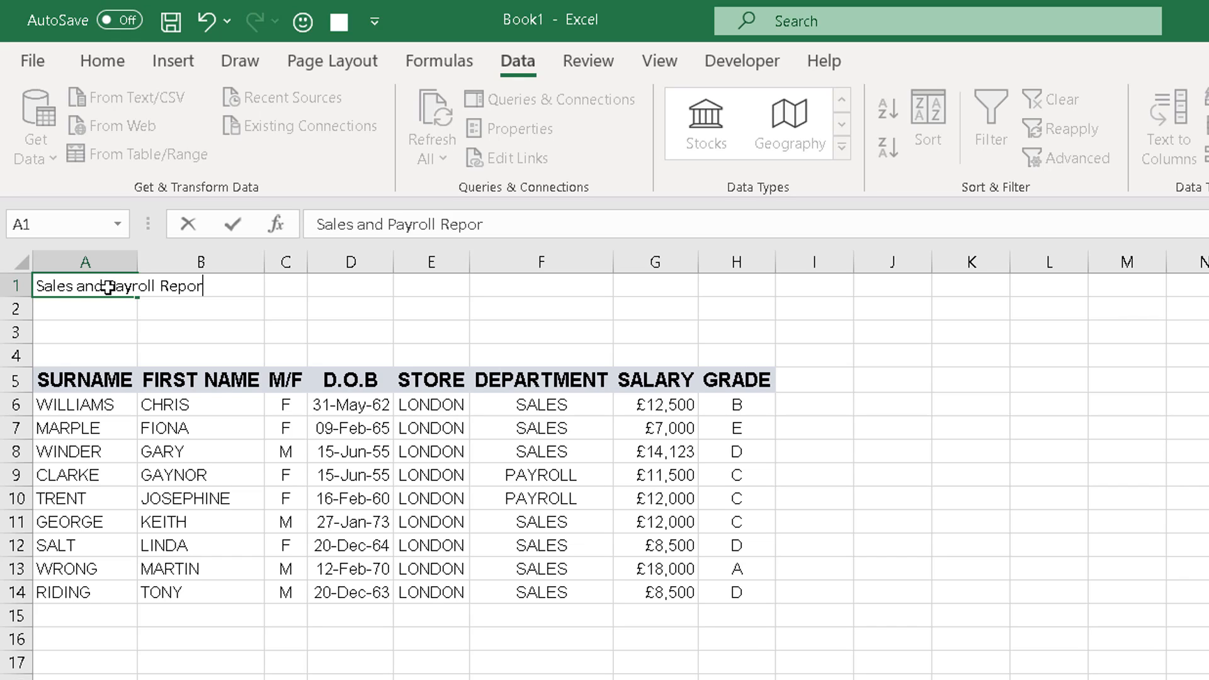
type("t")
key("Return")
Step: Enlarge the A1 title's font size to 24 pt
left_click(108, 287)
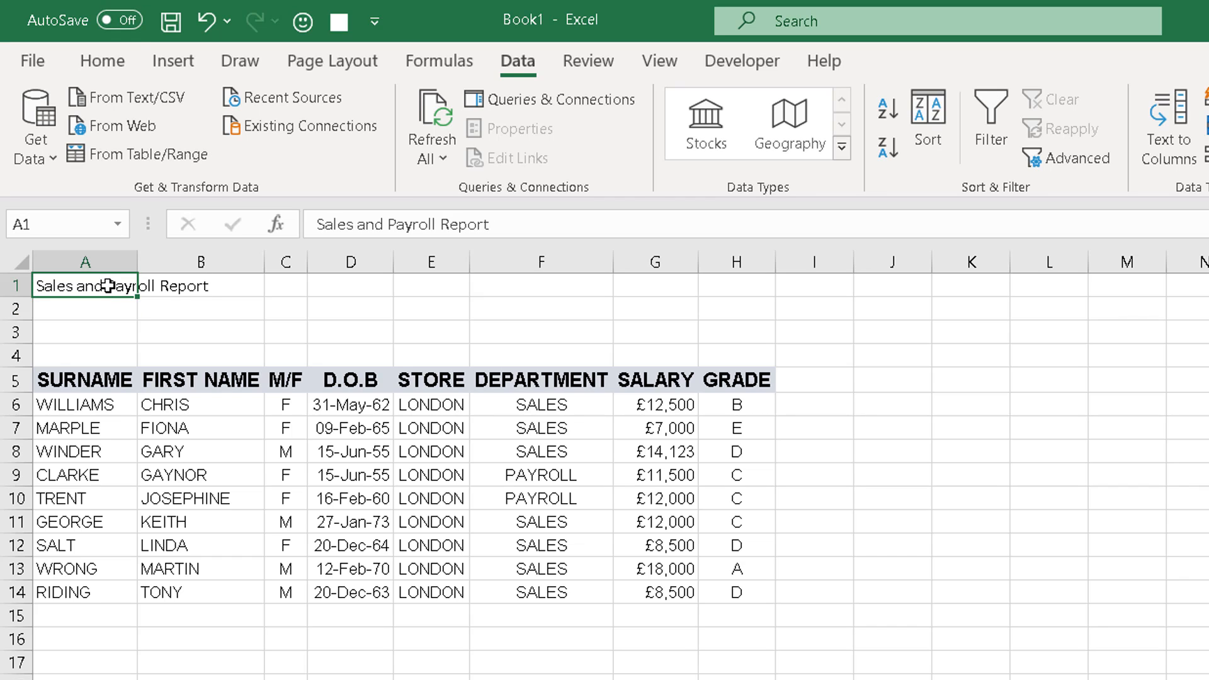
left_click(102, 62)
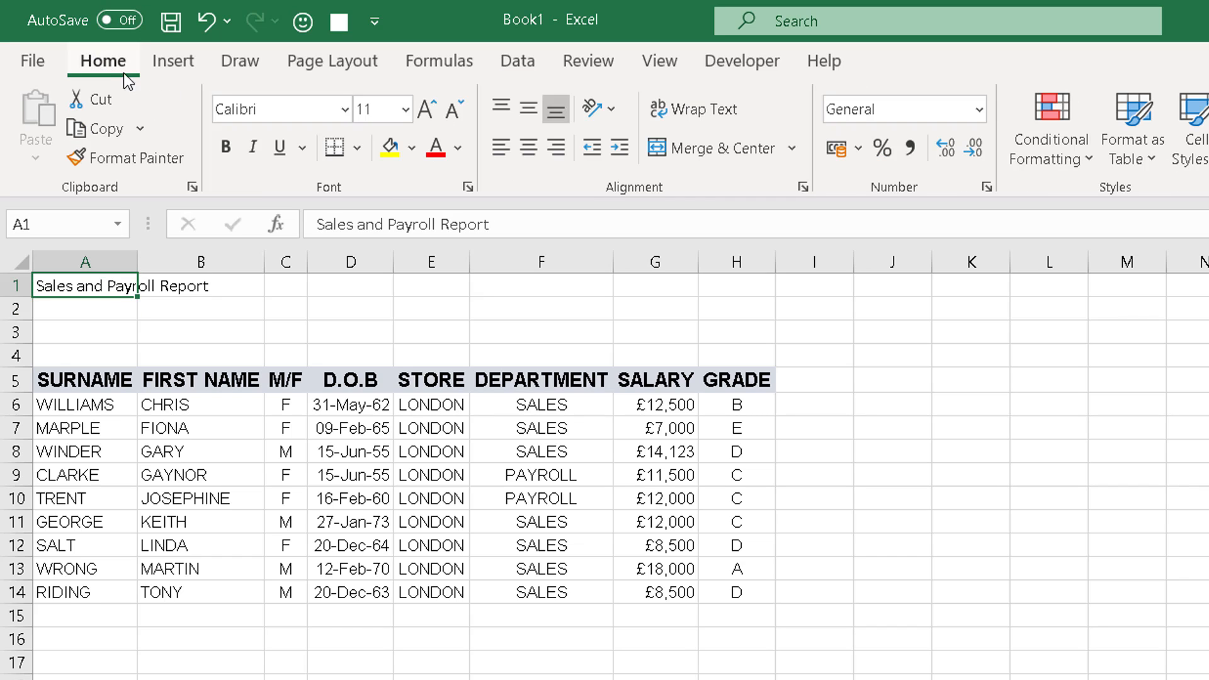
left_click(432, 119)
left_click(432, 120)
left_click(432, 119)
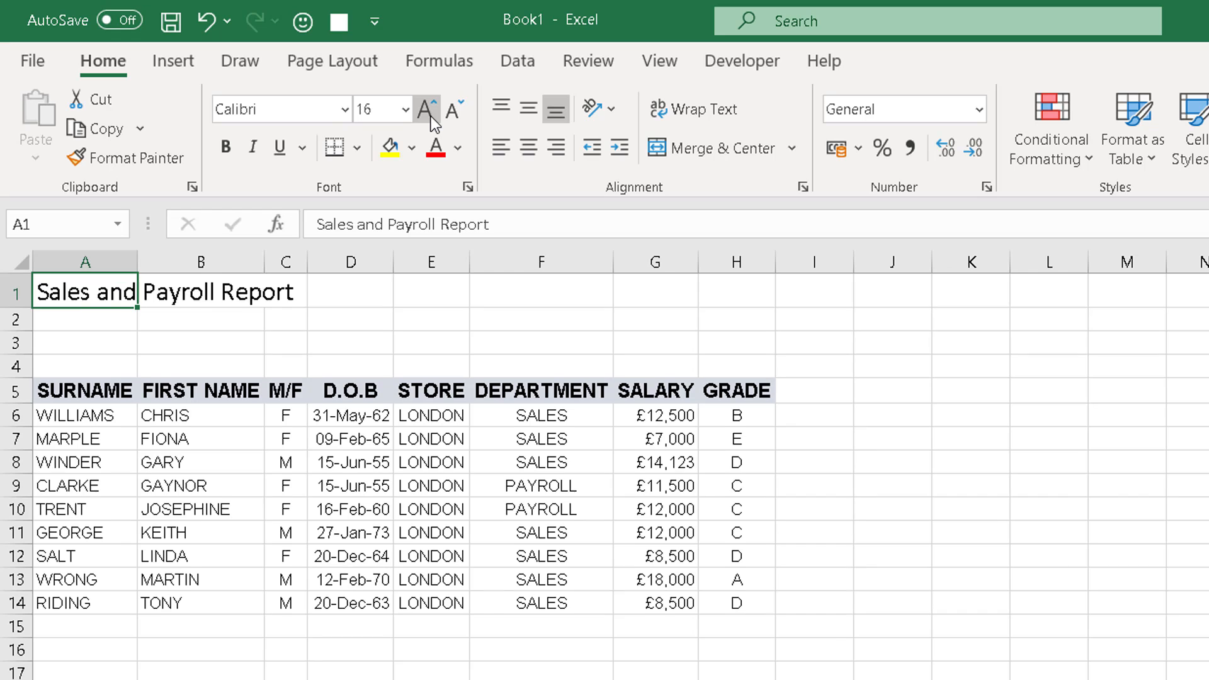
left_click(432, 120)
left_click(432, 119)
left_click(432, 120)
left_click(432, 119)
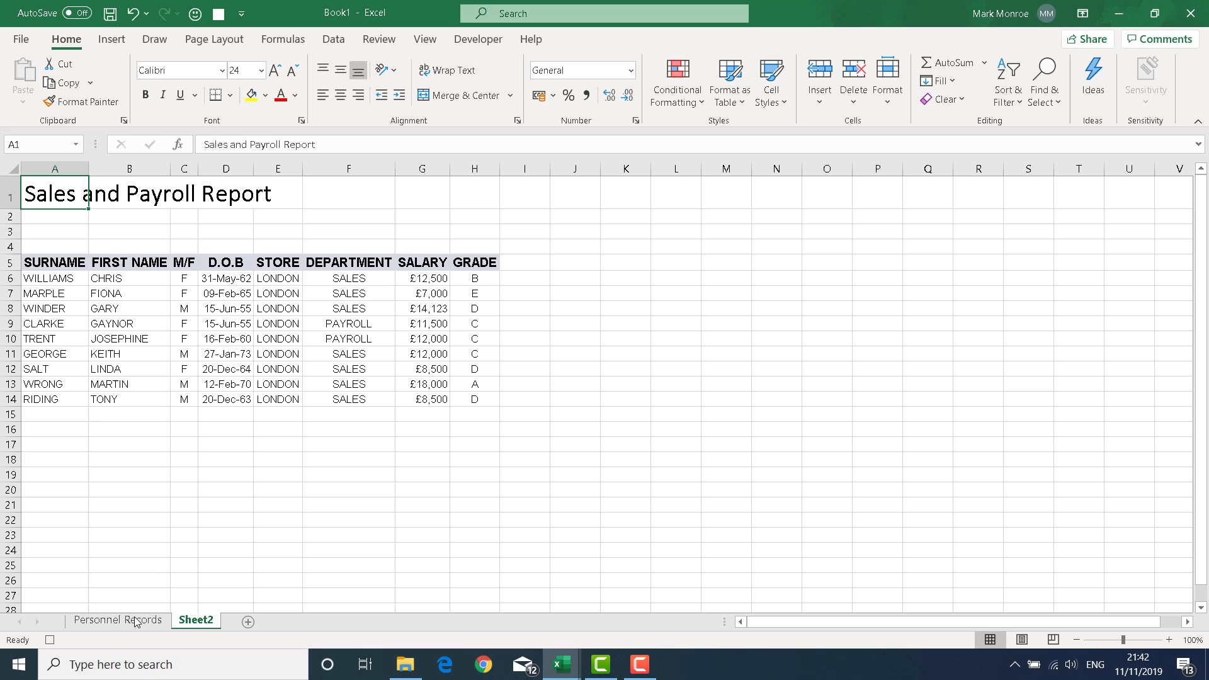
Step: On Personnel Records, turn off the filter to show all rows, then stop recording FilterDaily
left_click(136, 622)
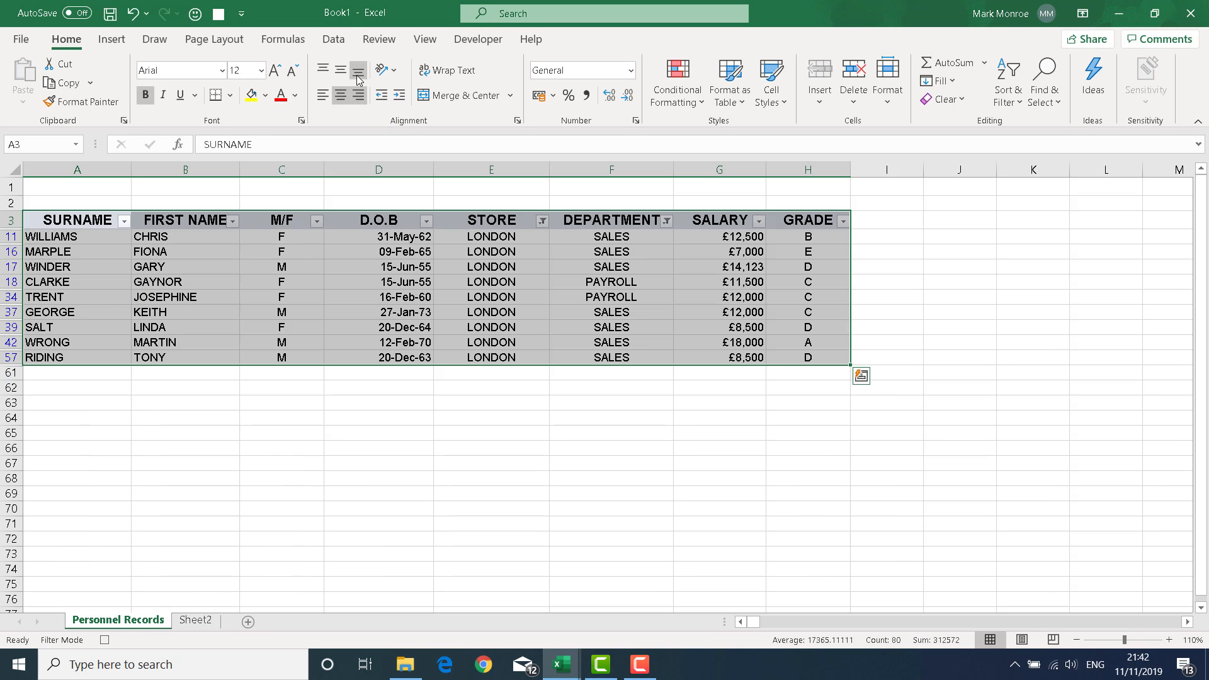
left_click(334, 39)
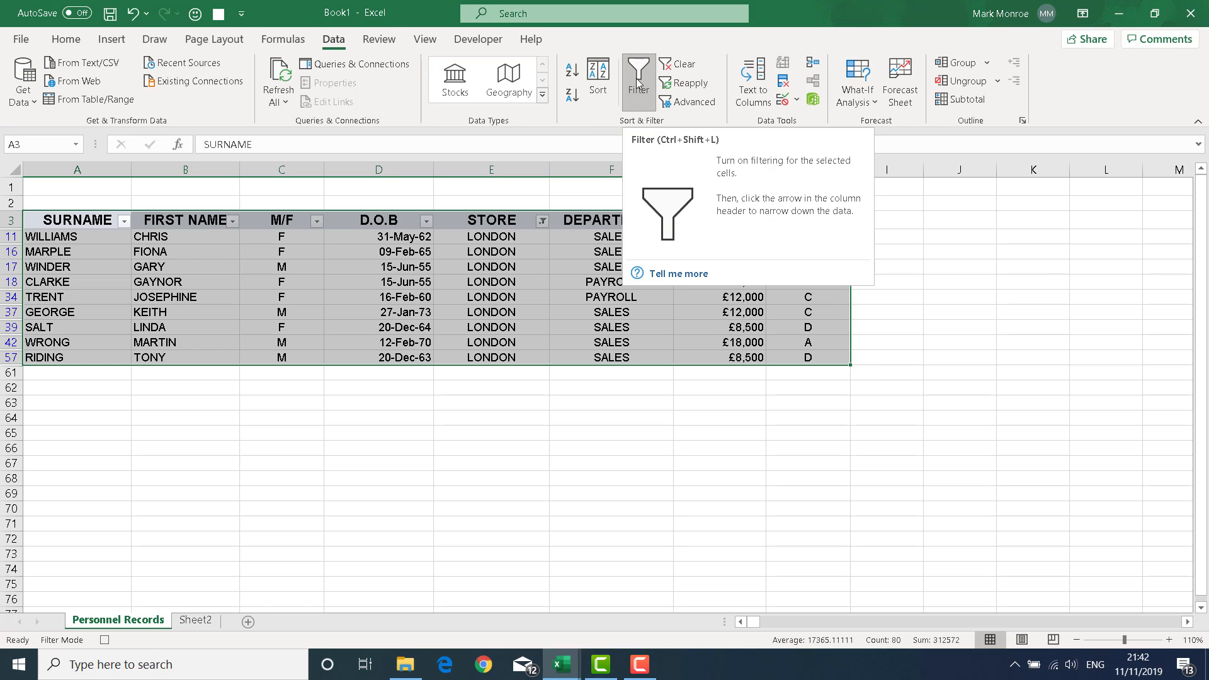
left_click(637, 77)
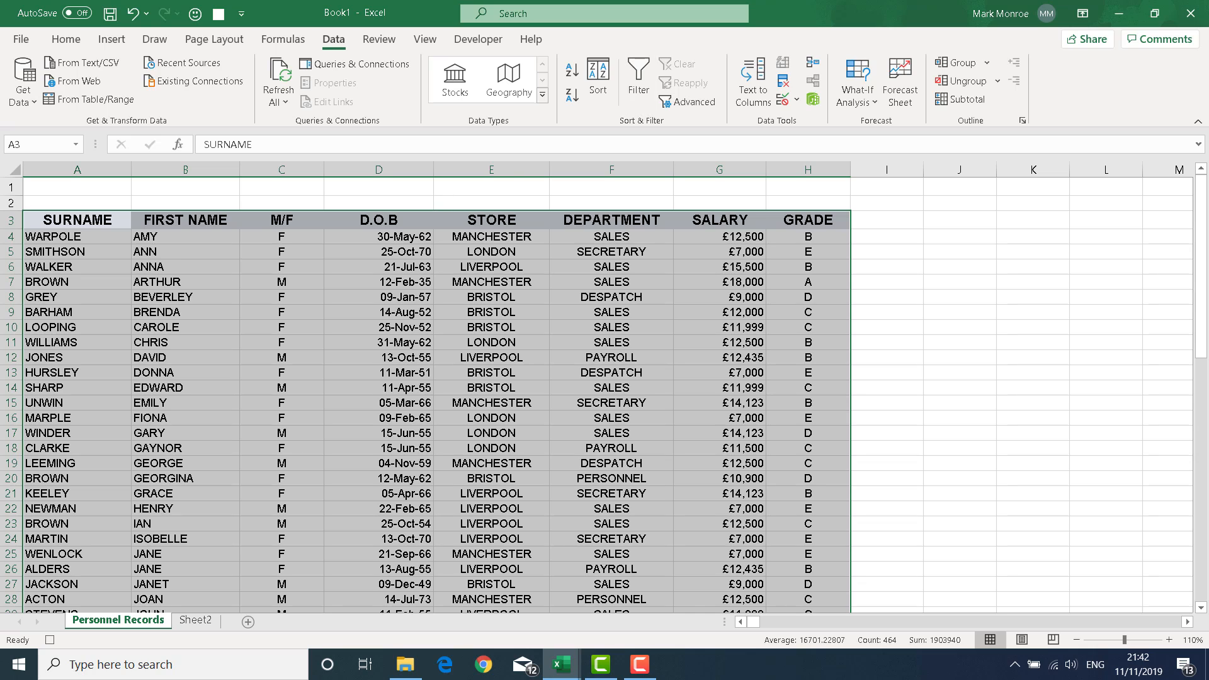
left_click(77, 218)
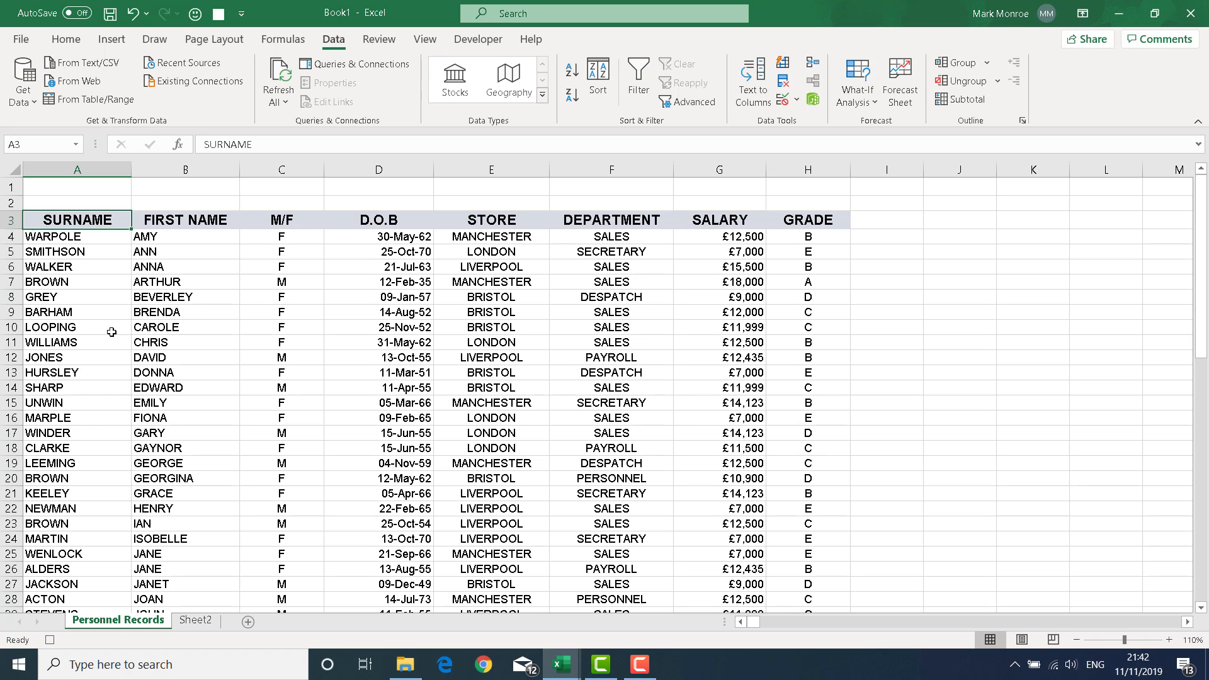
left_click(50, 640)
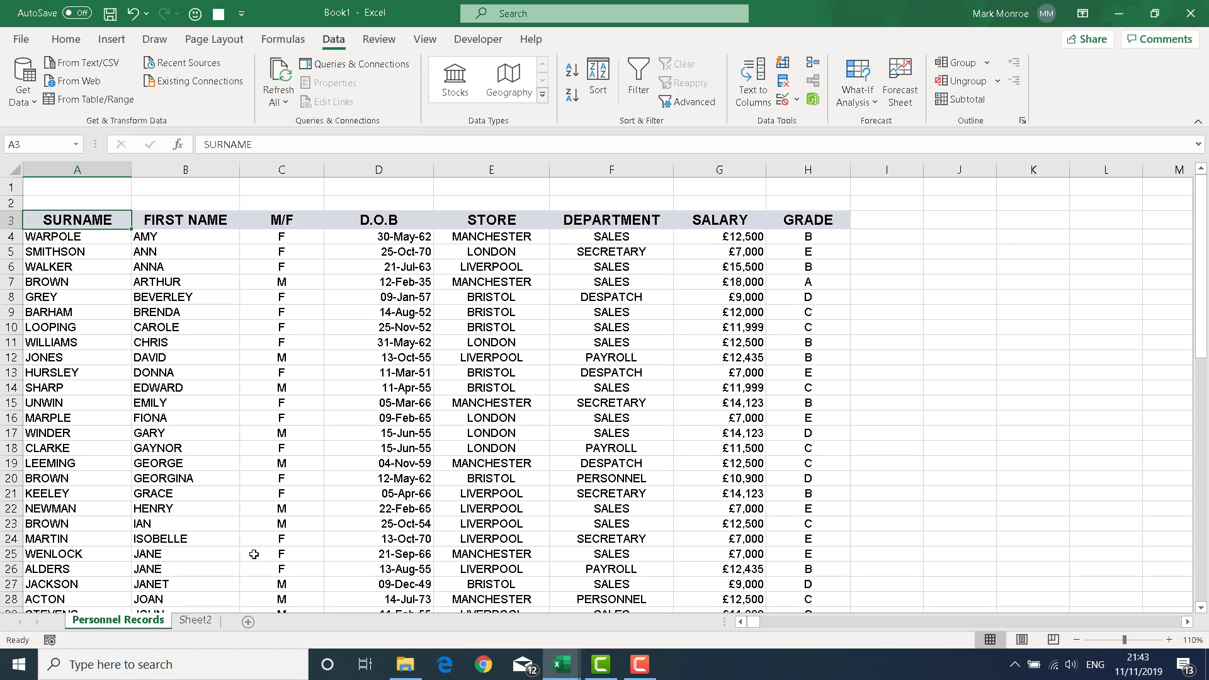
Step: Delete Sheet2 from its tab menu and confirm the permanent-deletion warning
left_click(179, 284)
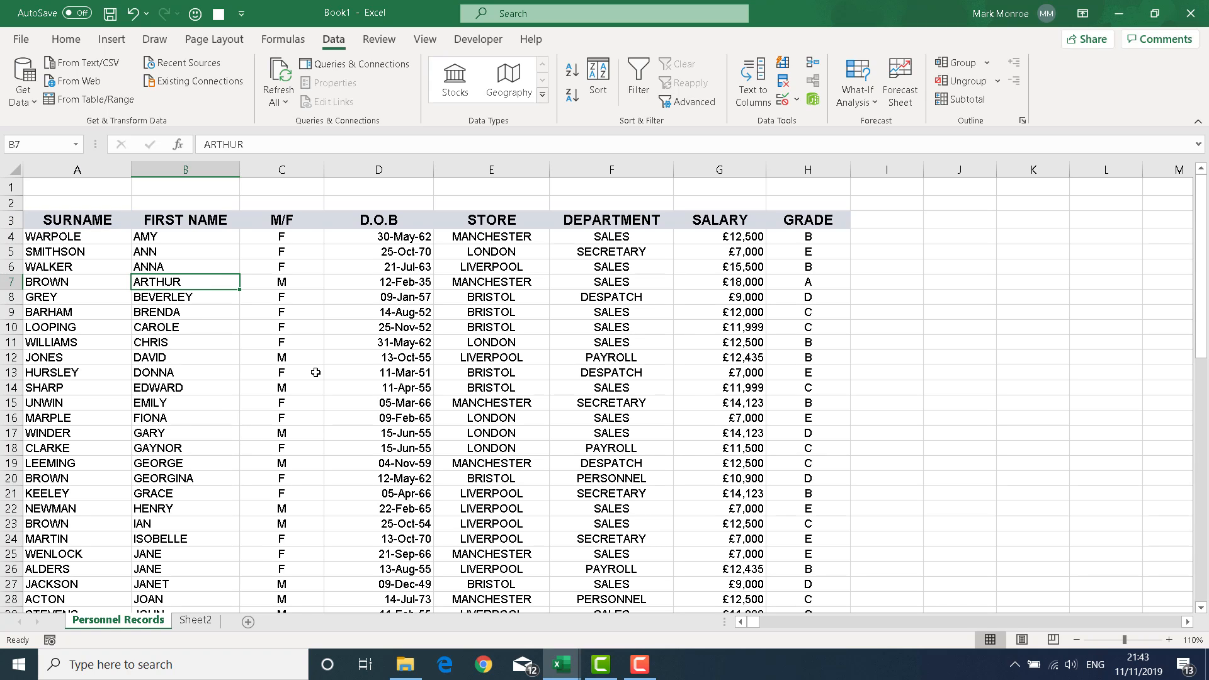
left_click(197, 622)
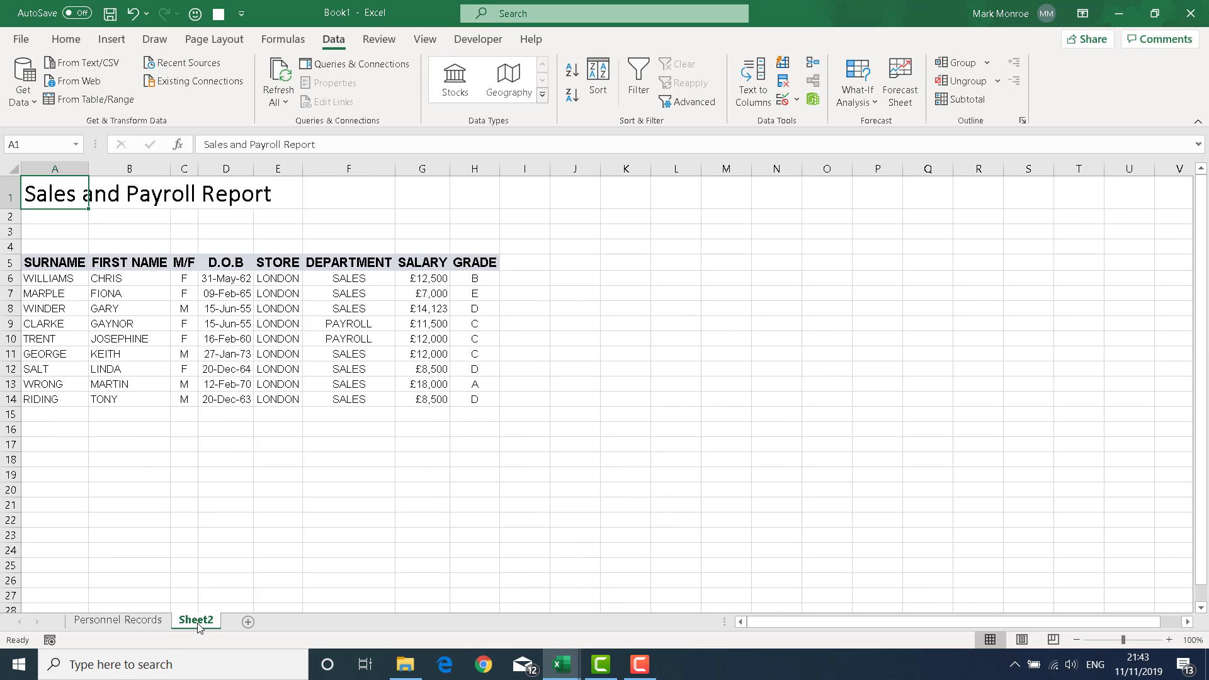
right_click(197, 624)
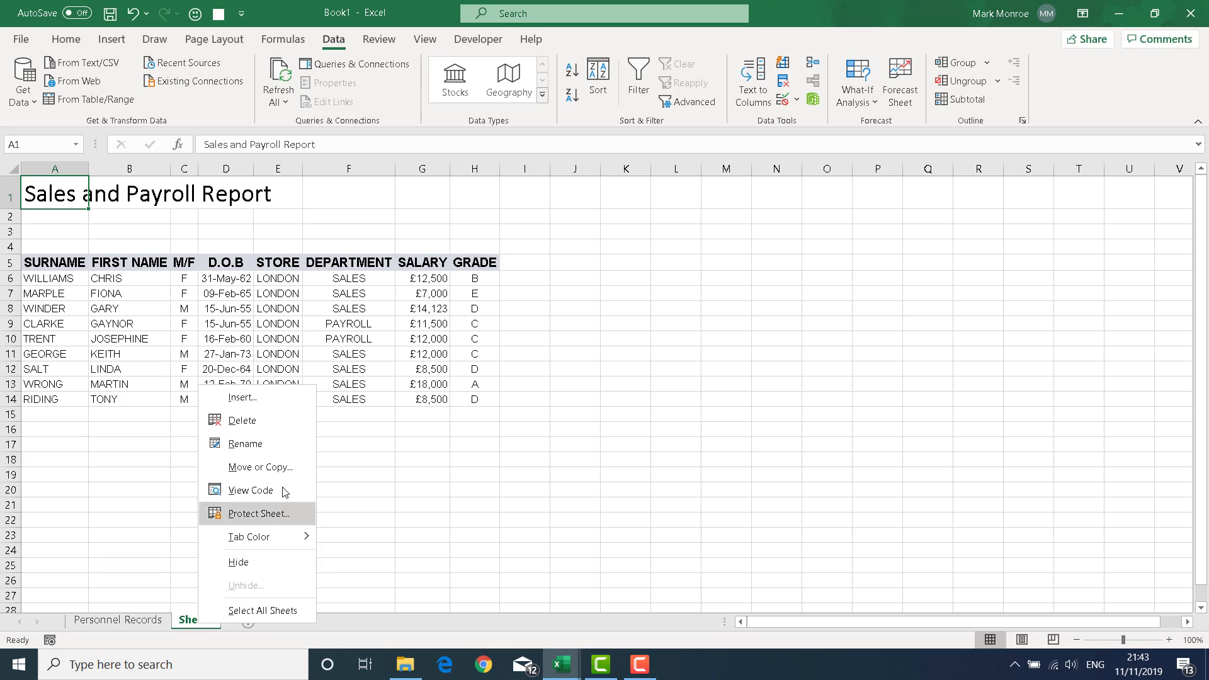
left_click(246, 421)
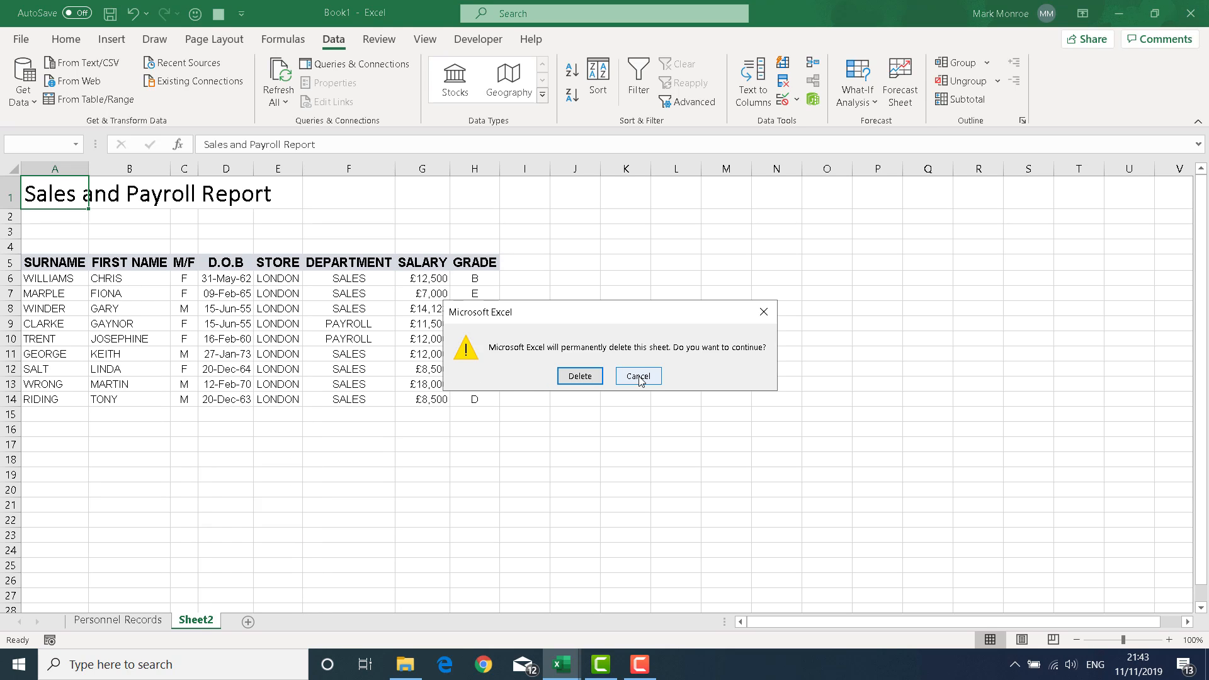
left_click(579, 378)
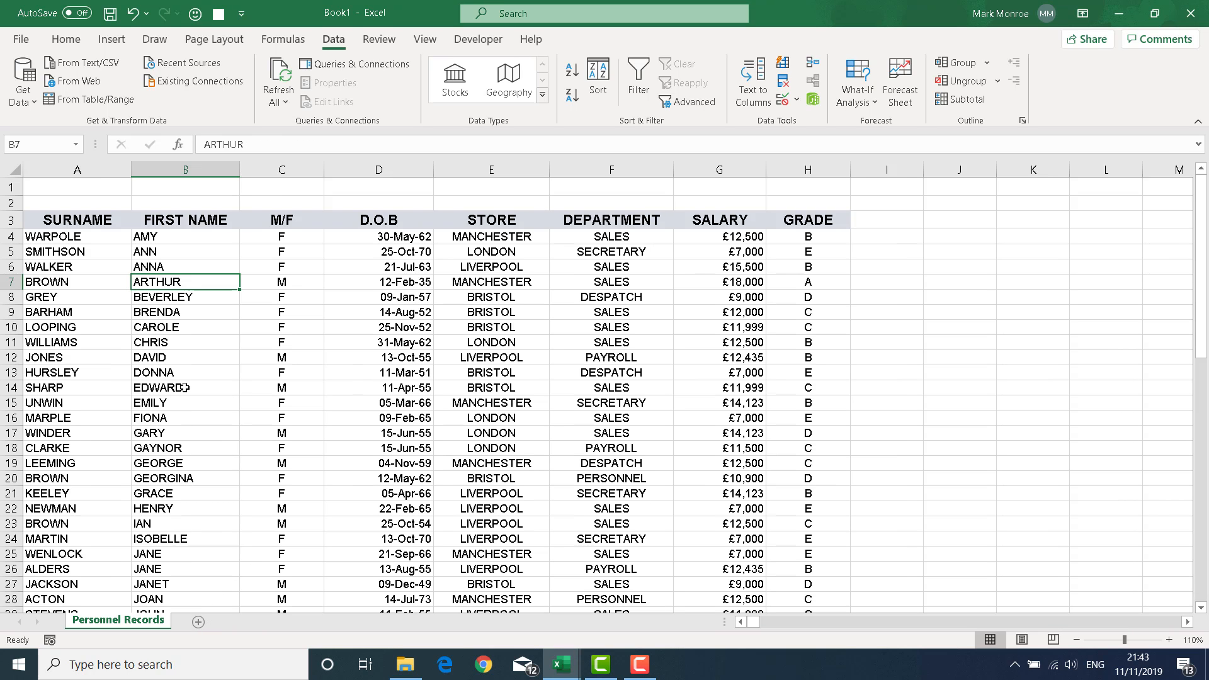
left_click(202, 238)
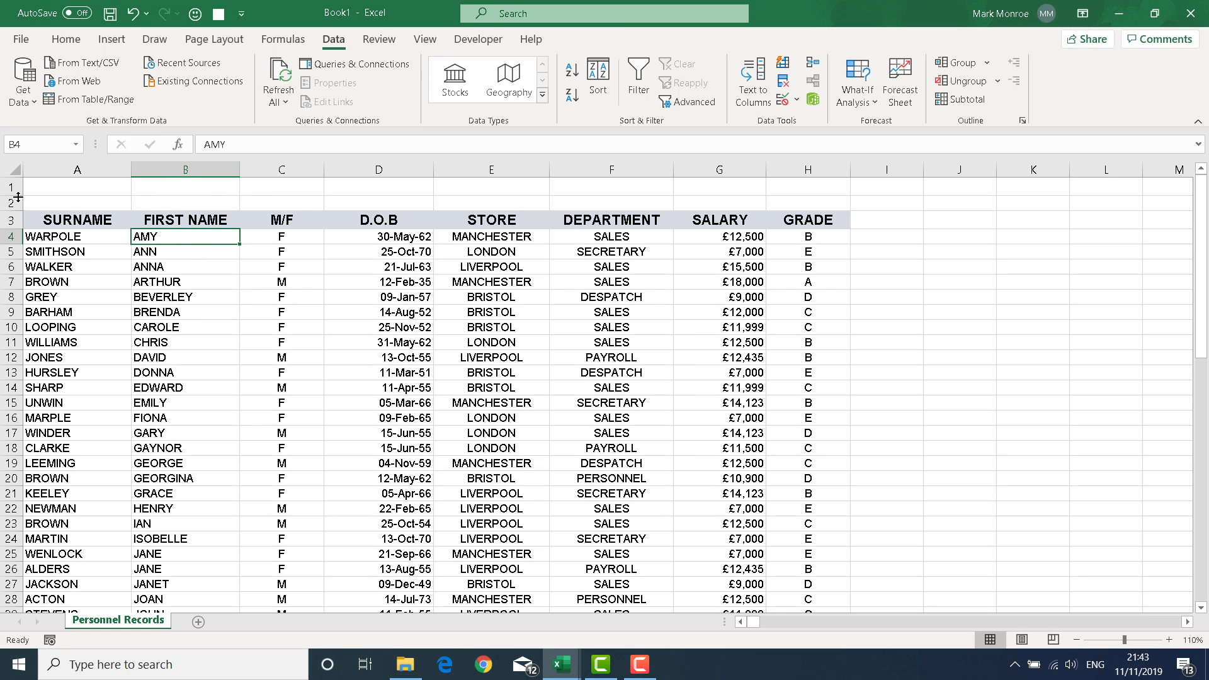
Step: Raise row 1 to about 42 pt and draw a bevelled rectangle there labelled 'Sales Payroll Report'
left_click_drag(10, 196, 10, 235)
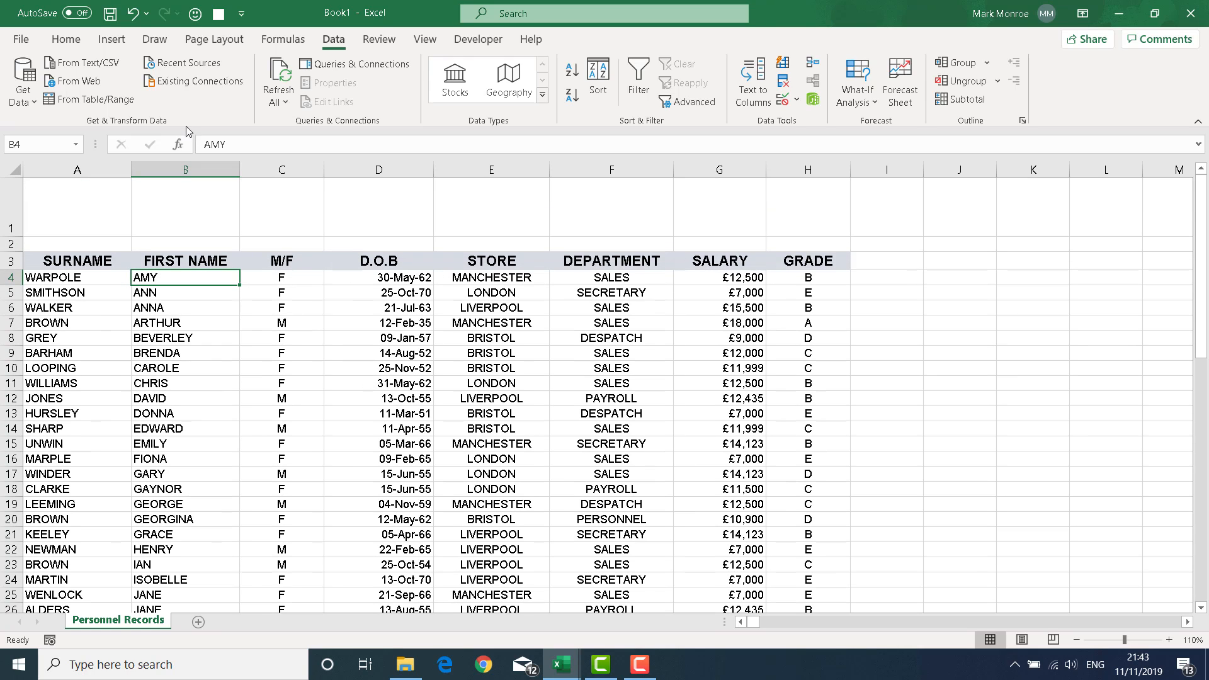
left_click(115, 42)
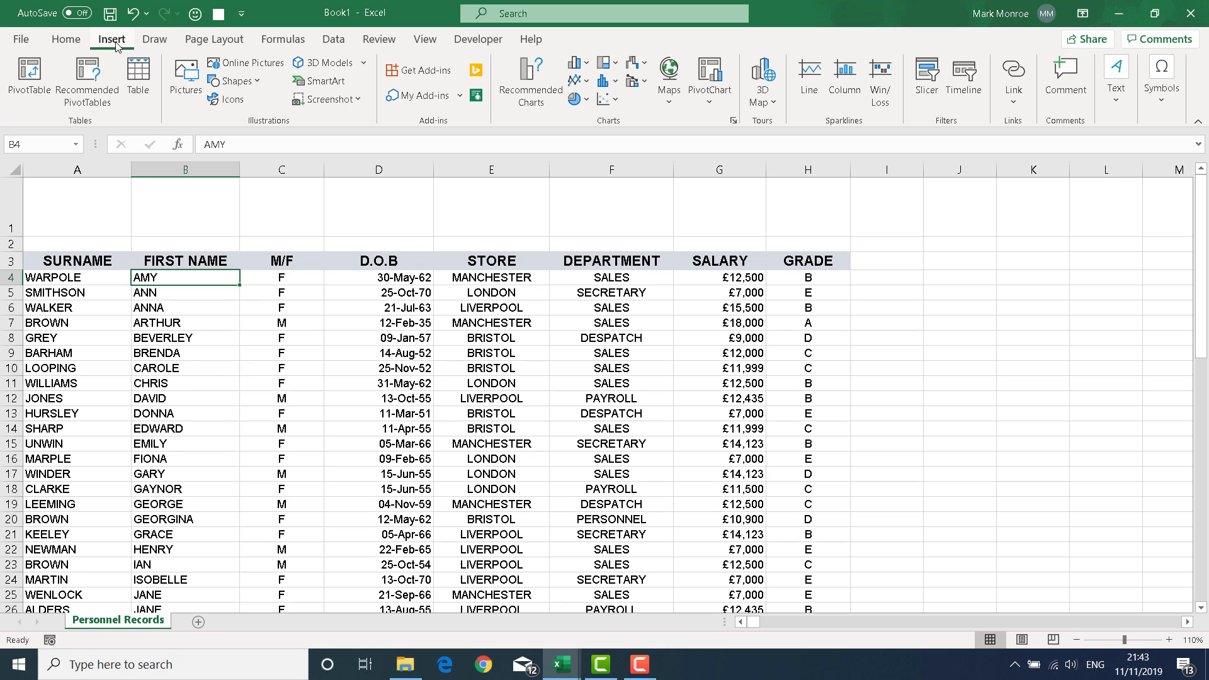
left_click(239, 82)
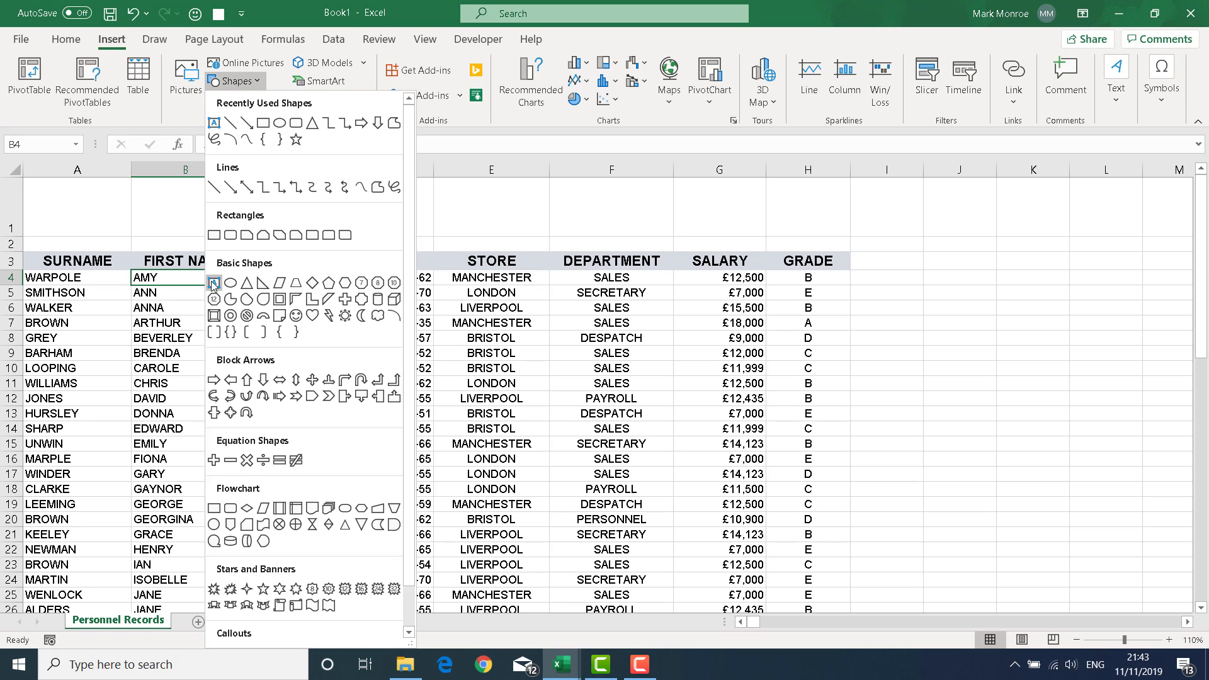
left_click(214, 317)
left_click_drag(98, 190, 290, 232)
left_click_drag(290, 232, 291, 231)
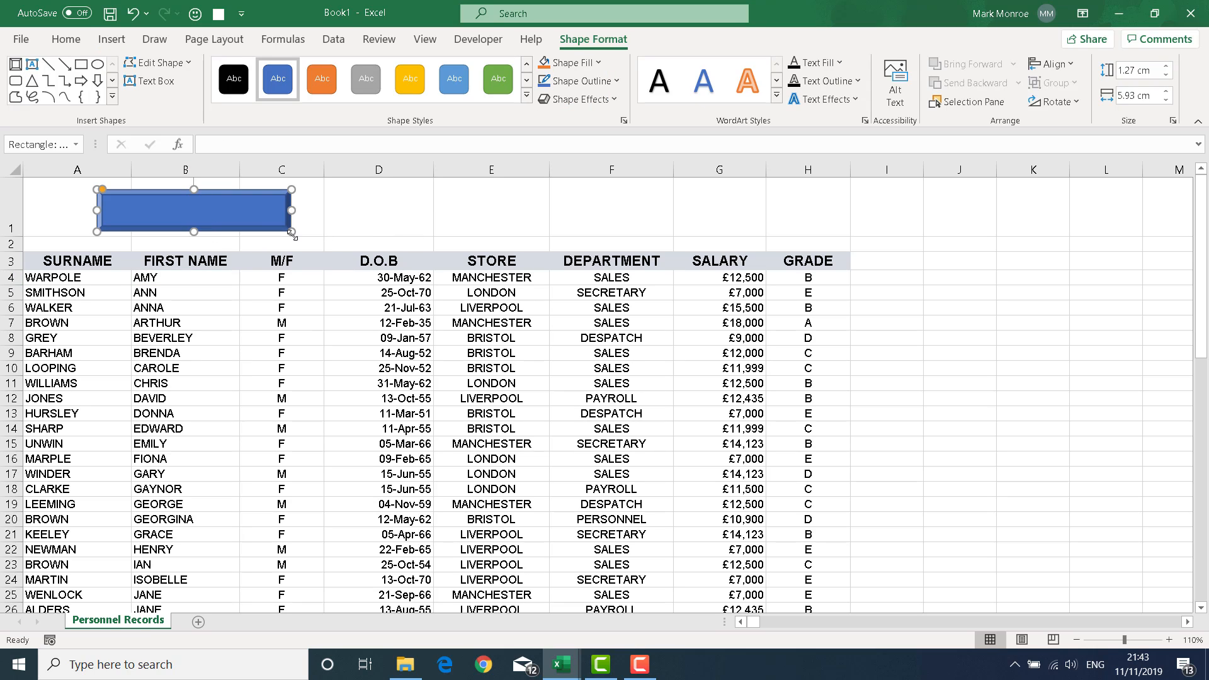
type("Sales Payroll Report")
Step: Make the 'Sales Payroll Report' label bold at 12 pt with centre and middle alignment
left_click(211, 231)
left_click(48, 42)
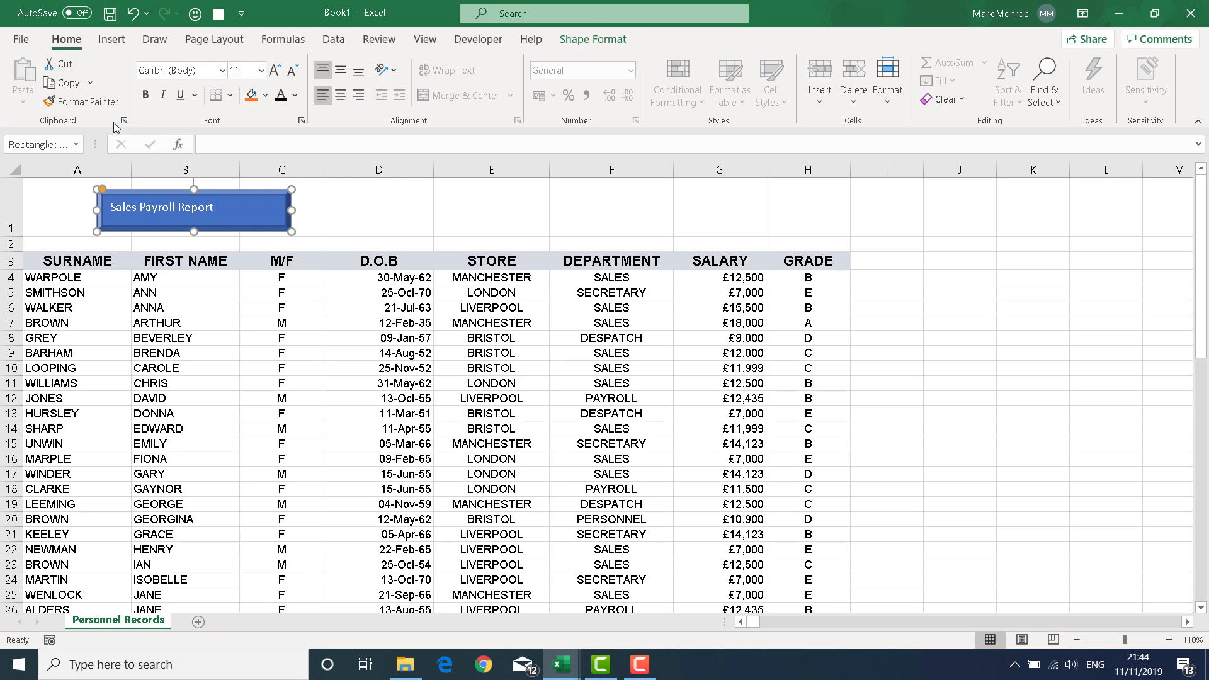
left_click(145, 94)
left_click(274, 70)
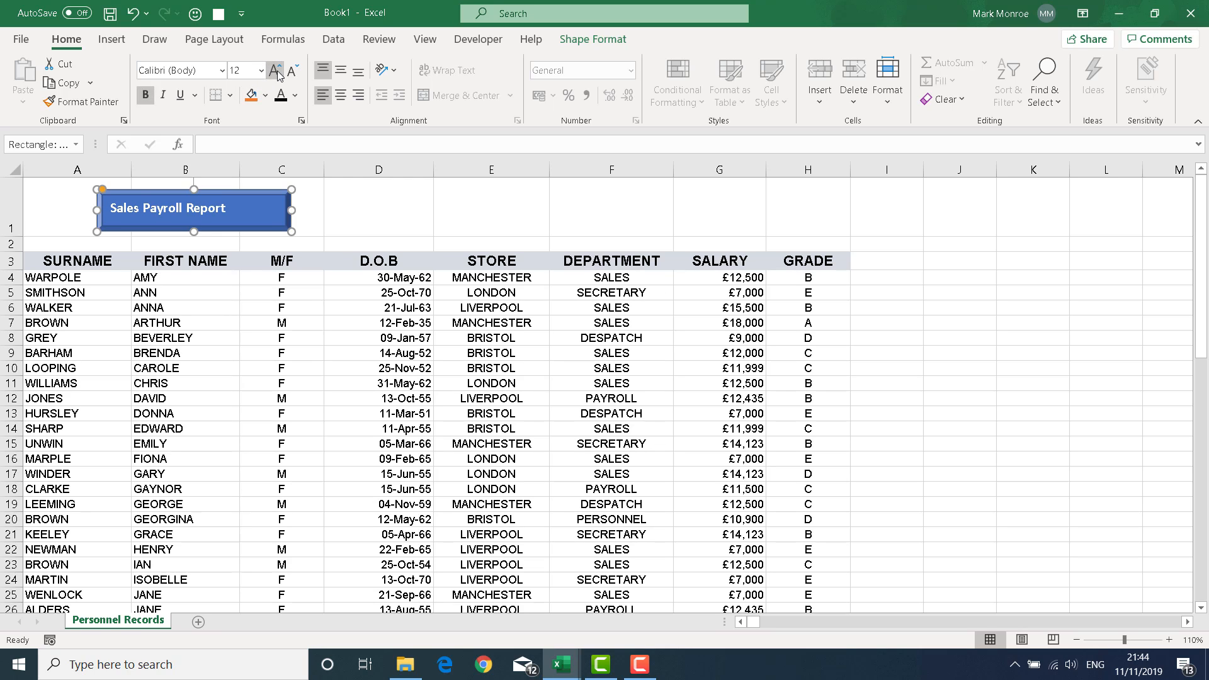
left_click(340, 94)
left_click(341, 70)
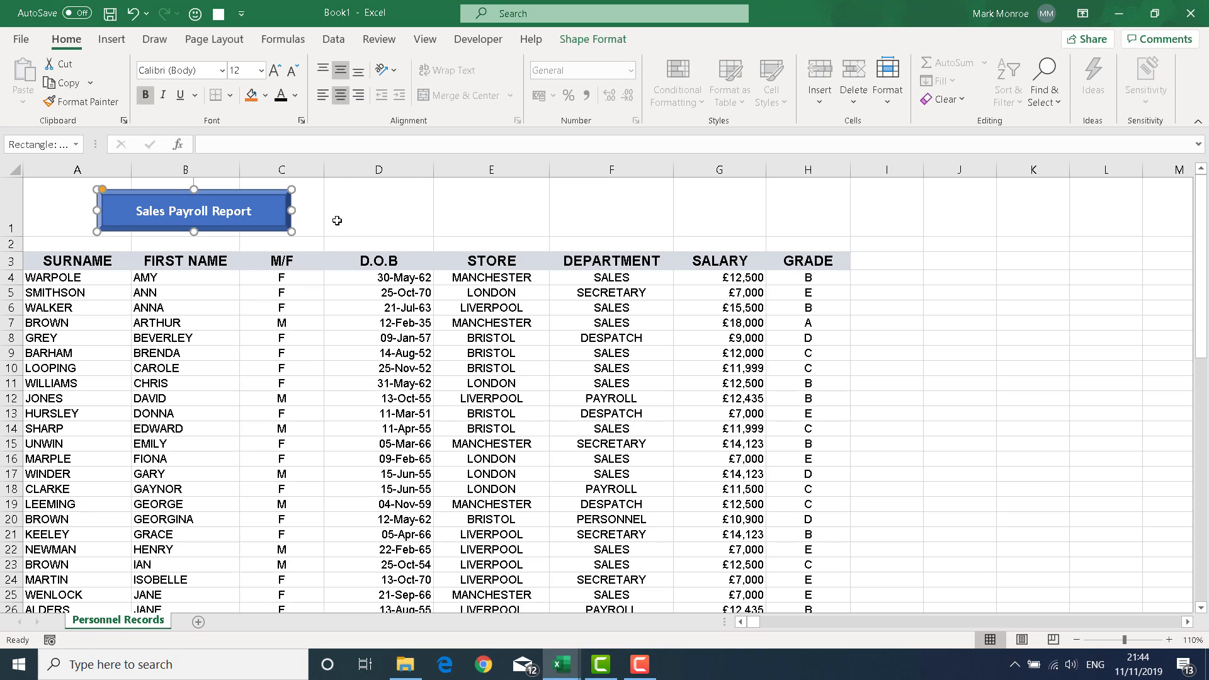
Step: Assign the FilterDaily macro to the 'Sales Payroll Report' rectangle, then deselect it
right_click(278, 227)
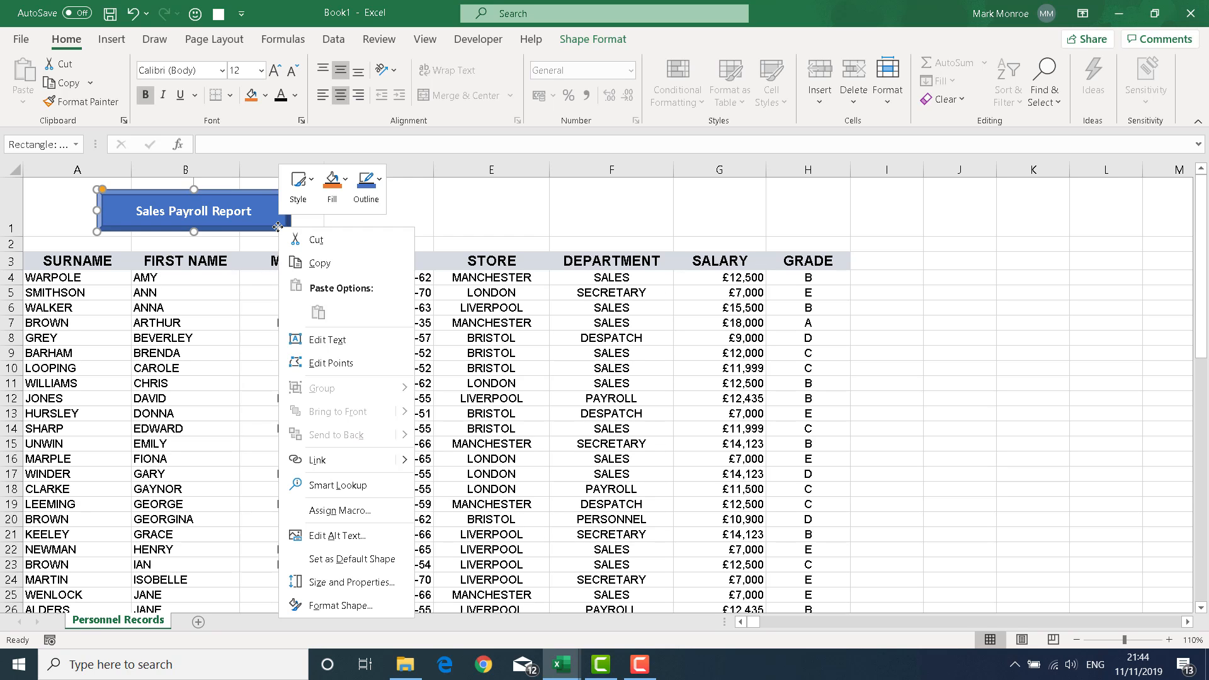
left_click(332, 512)
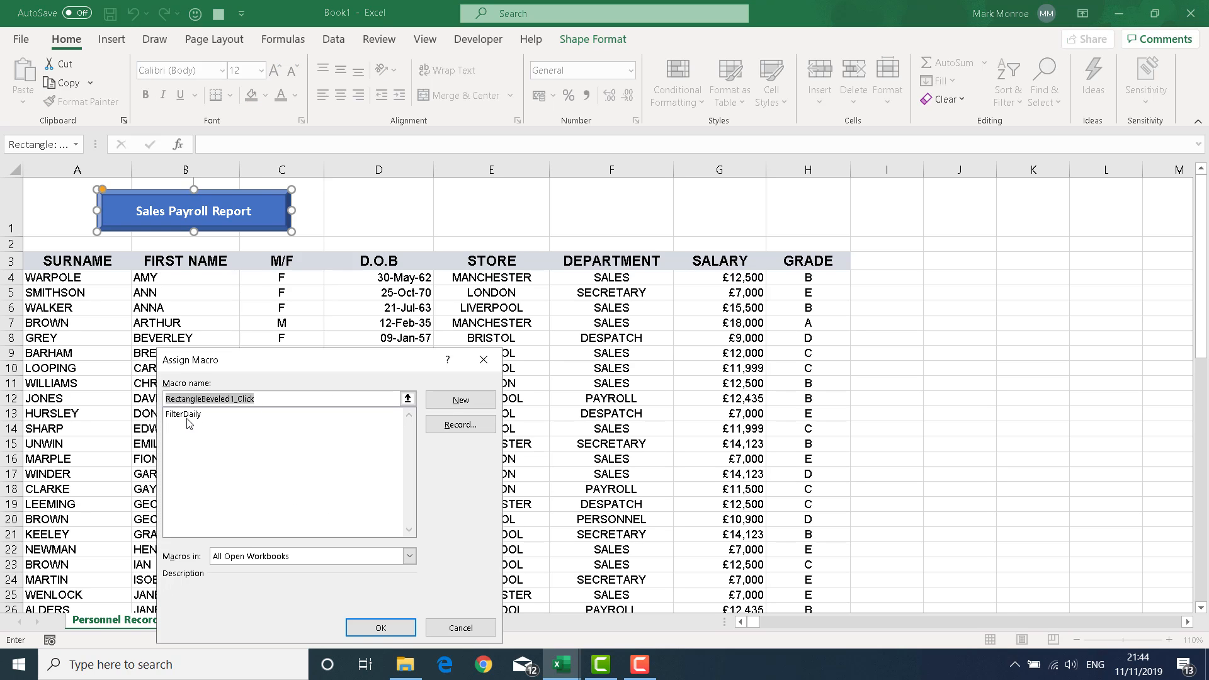
left_click(183, 416)
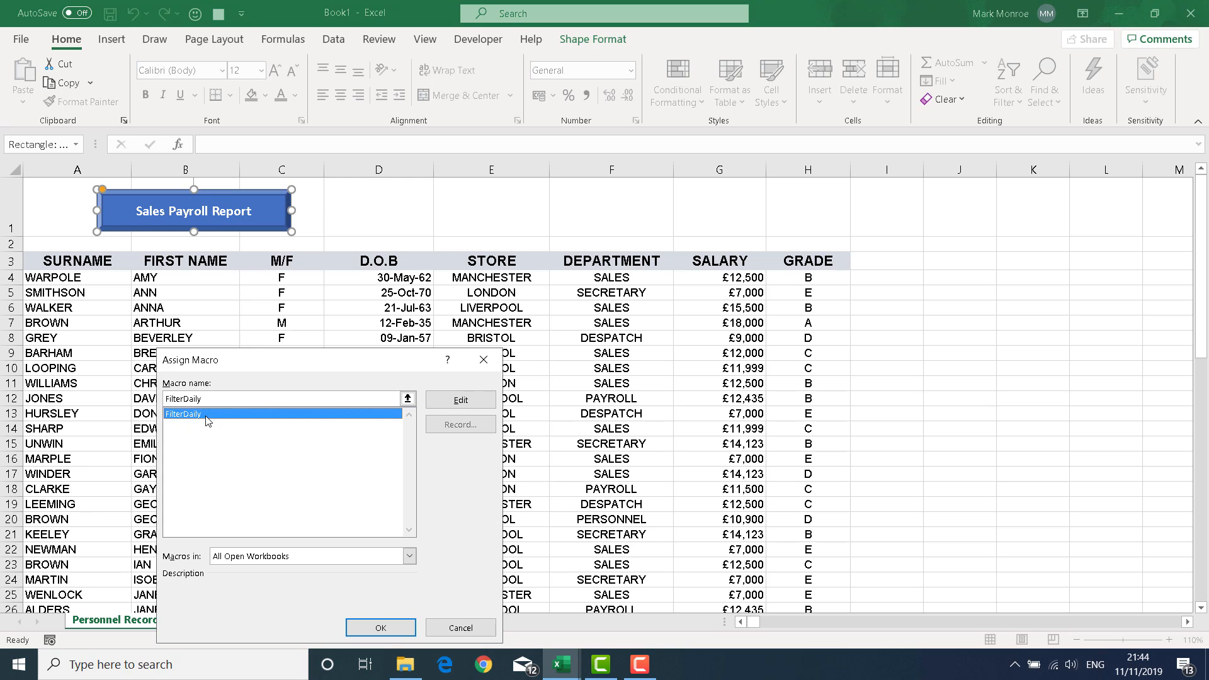
left_click(376, 629)
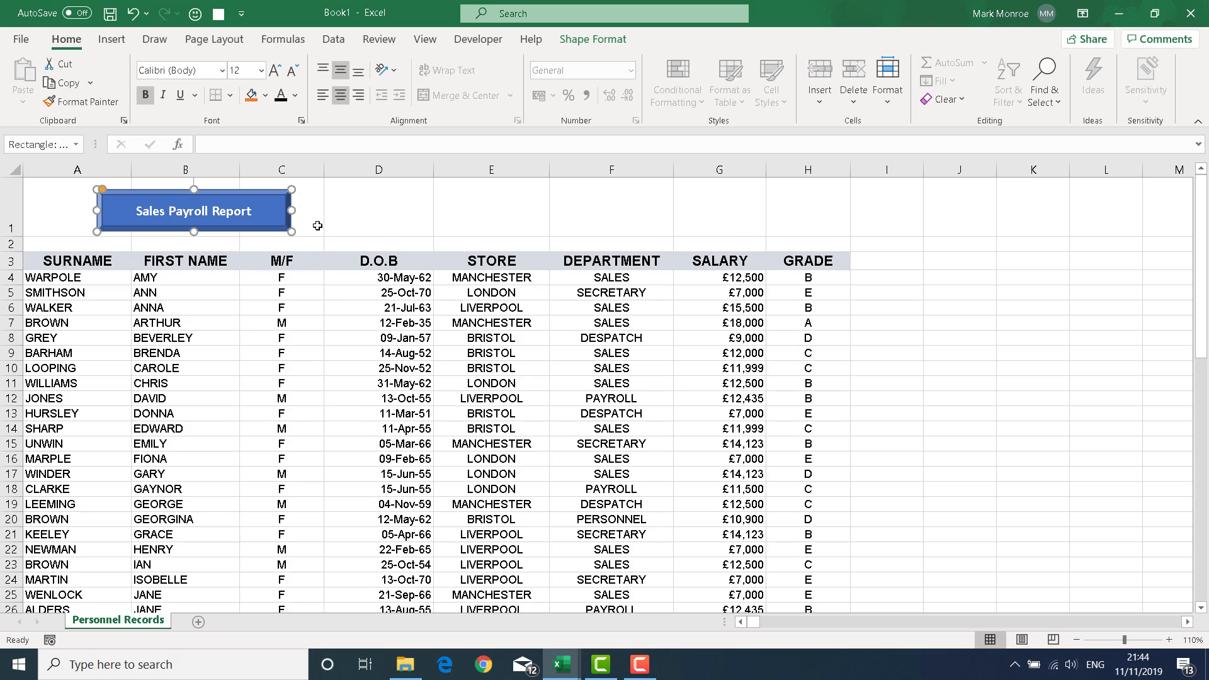
left_click(383, 216)
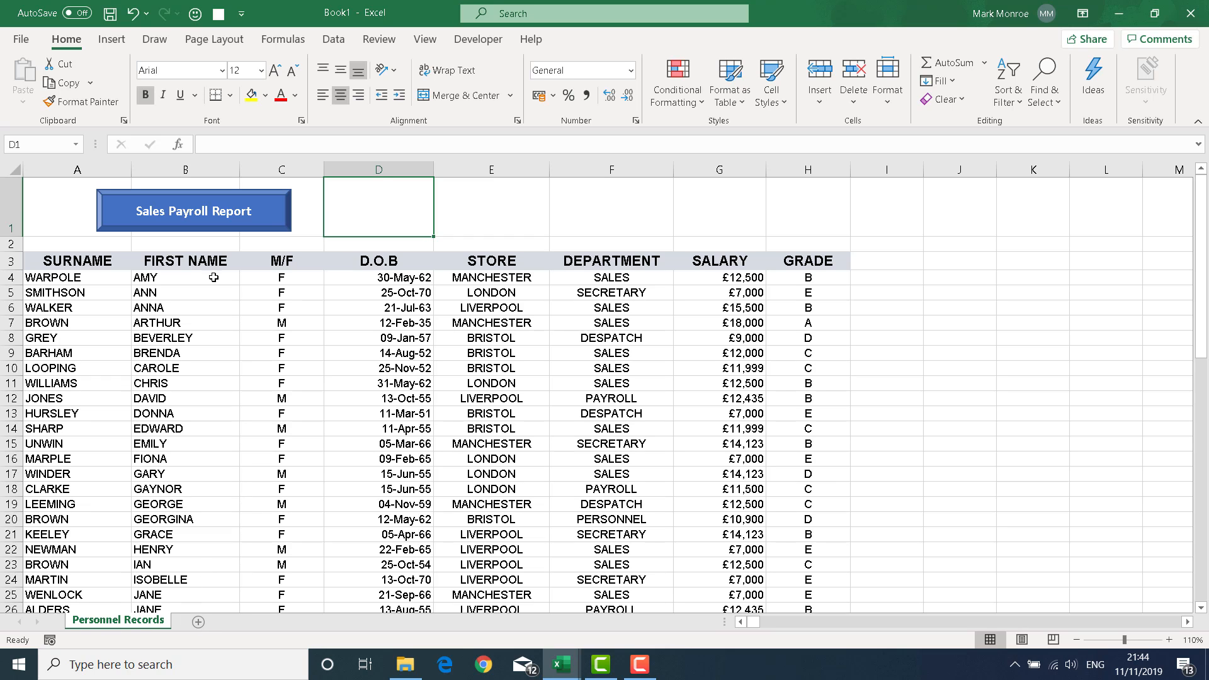
Step: Run FilterDaily from the Sales Payroll Report button and view the London report on Sheet3
left_click(194, 215)
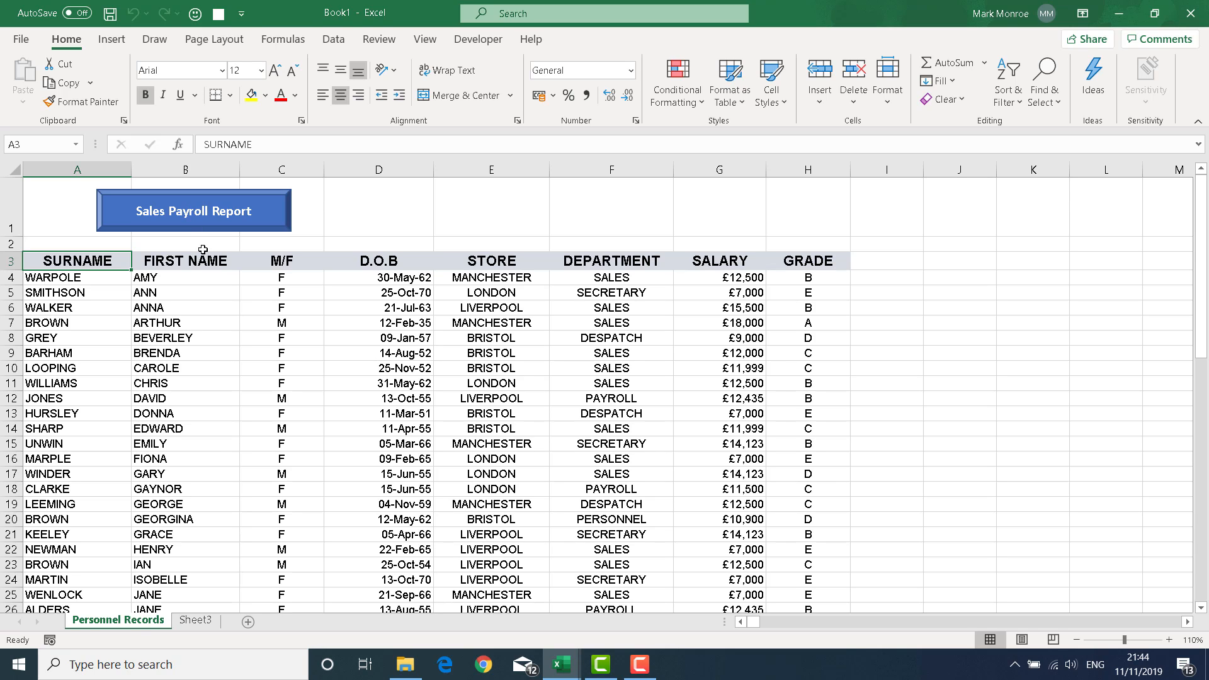
left_click(193, 621)
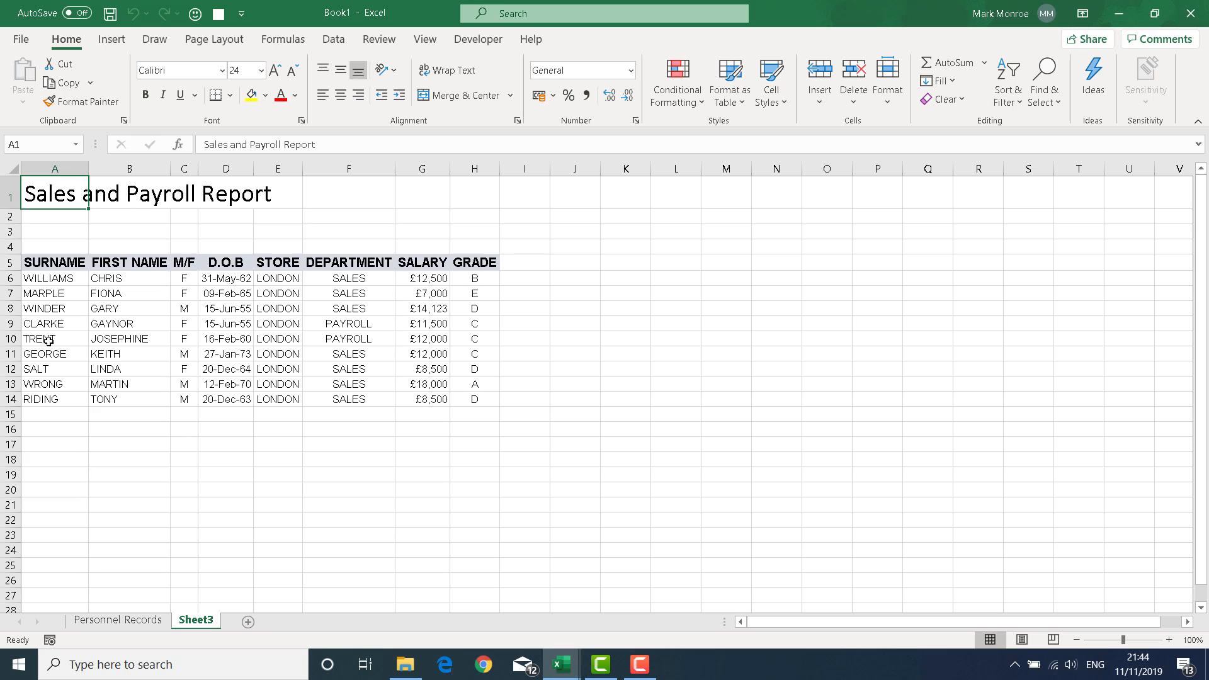